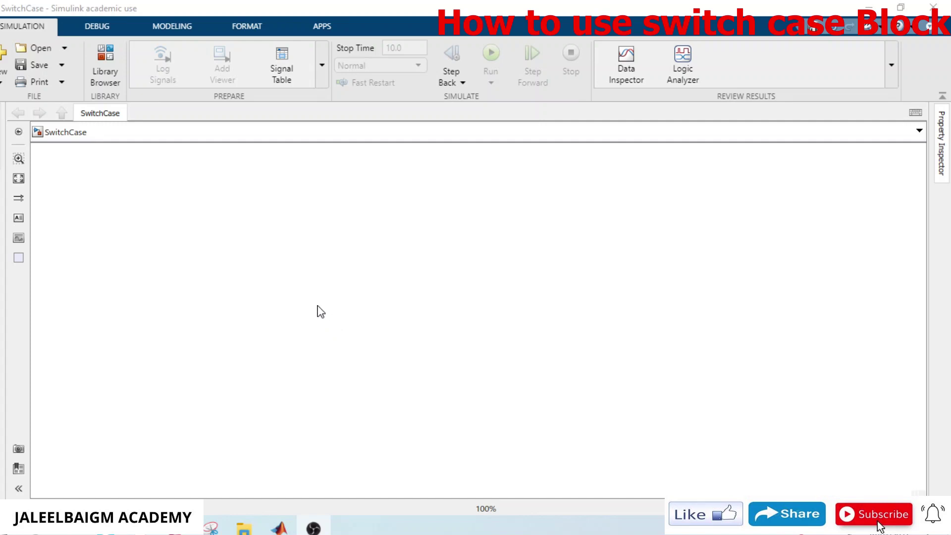
Insert a Switch Case block from the 'switch case' search and enter case conditions {1,2,3,4}
{"action": "double_click", "coordinate": [317, 306]}
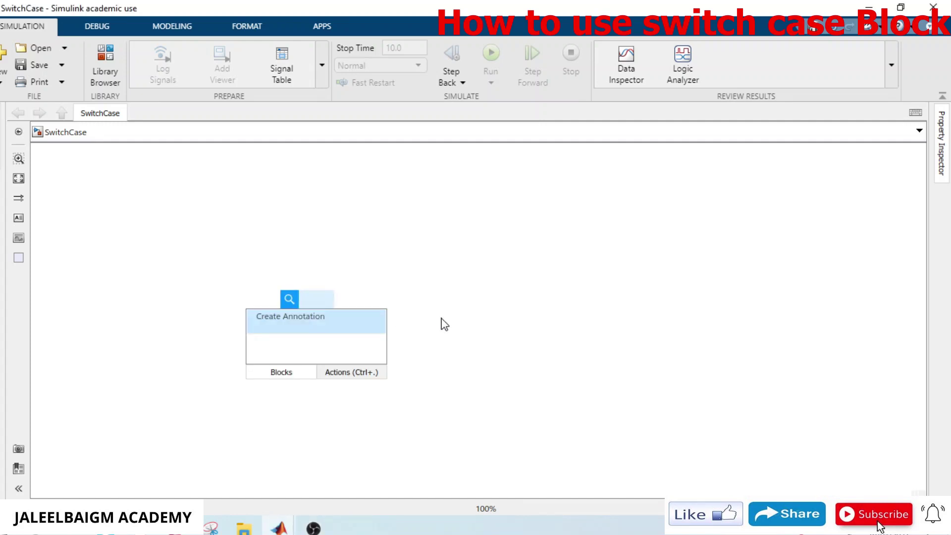
{"action": "type", "text": "s"}
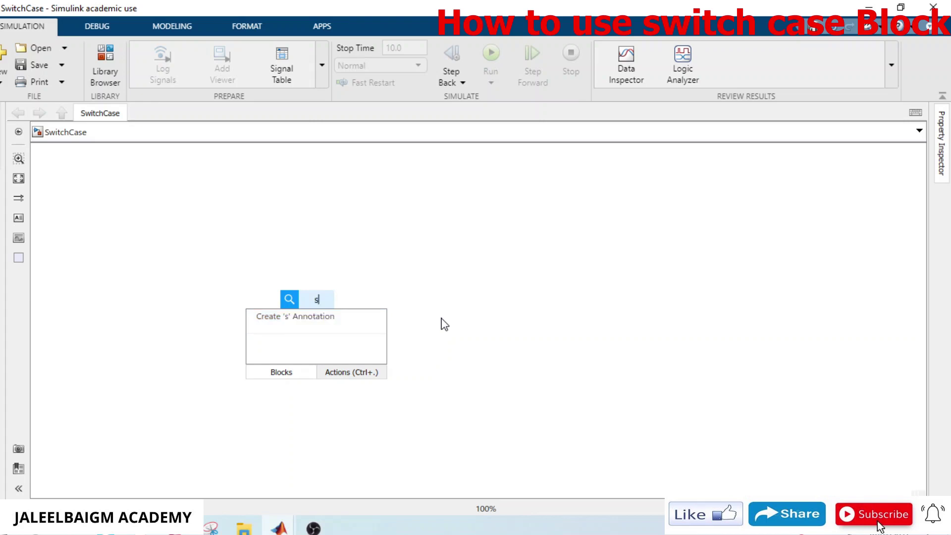
{"action": "type", "text": "witch"}
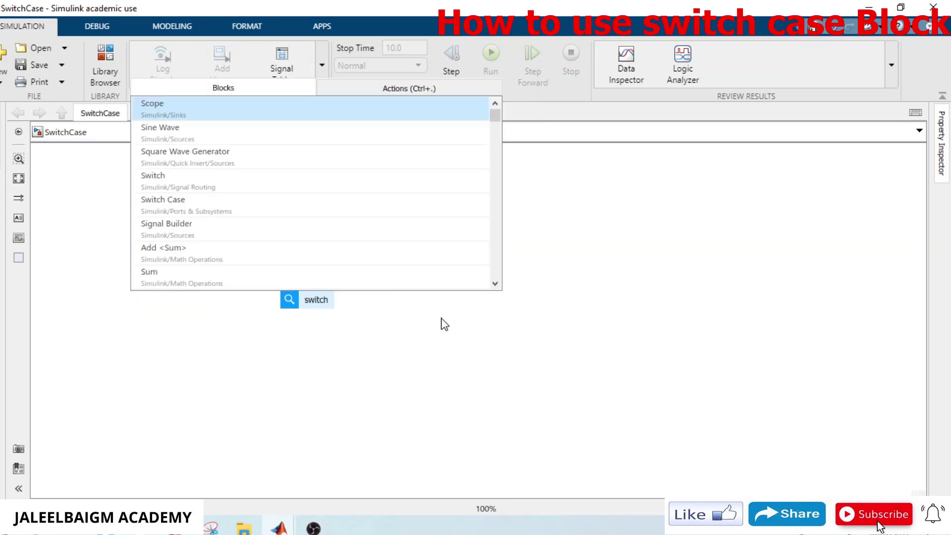
{"action": "type", "text": " case"}
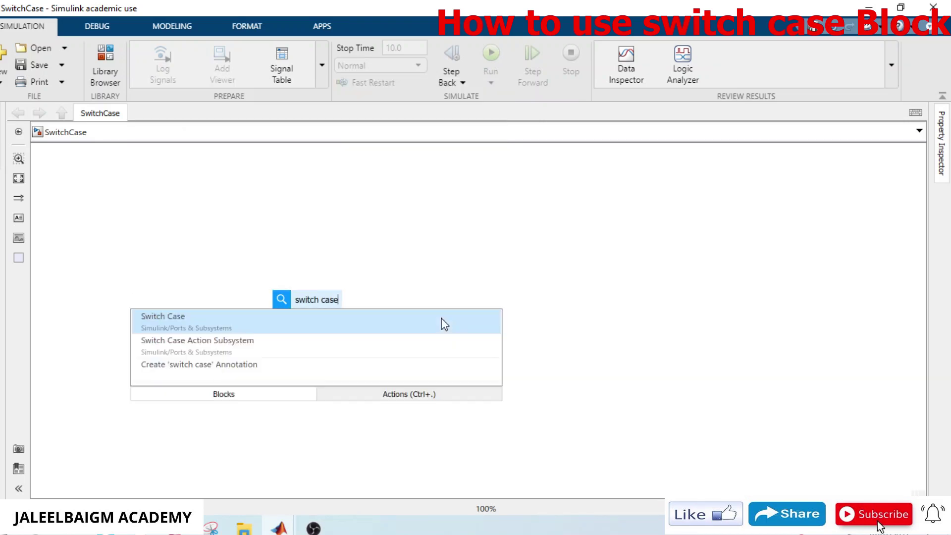
{"action": "left_click", "coordinate": [207, 326]}
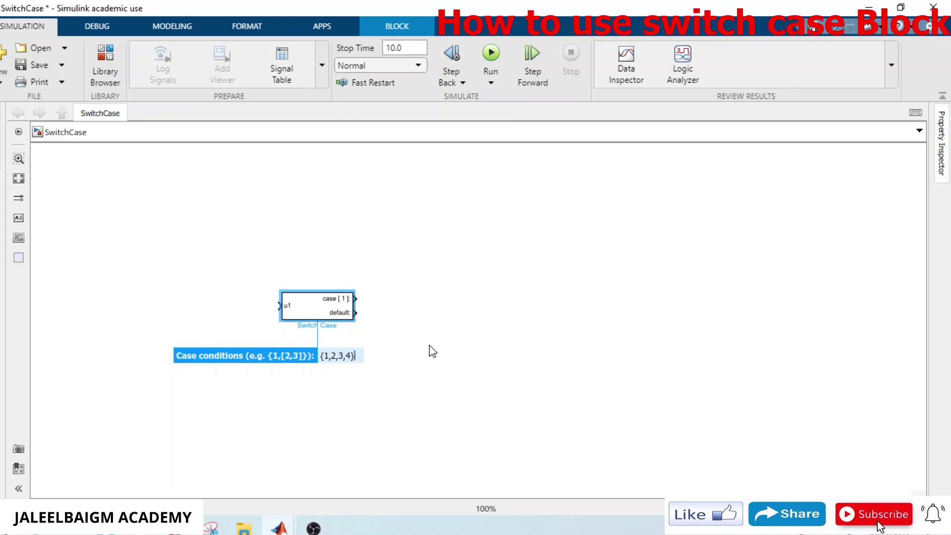
Apply the {1,2,3,4} conditions and stretch the Switch Case block tall and wide
{"action": "key", "text": "Return"}
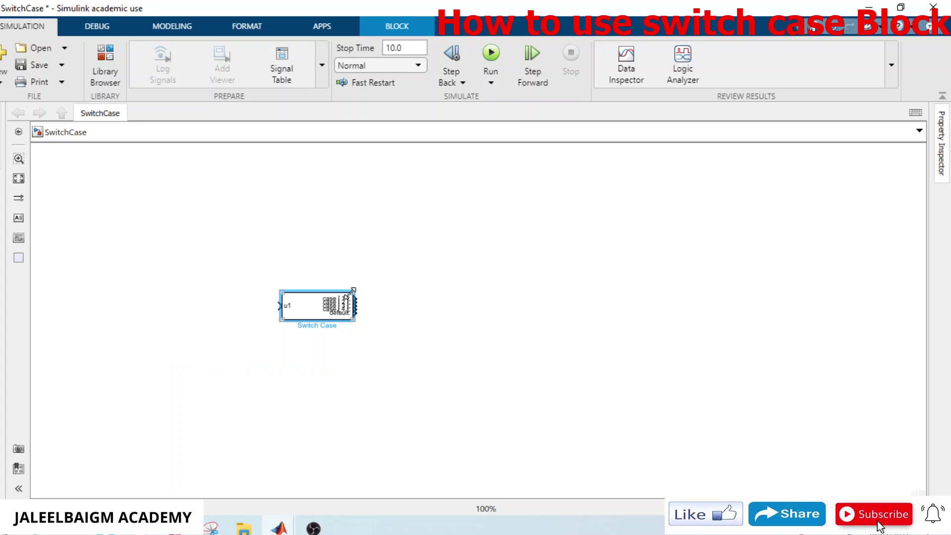
{"action": "left_click_drag", "start_coordinate": [355, 292], "coordinate": [380, 196]}
{"action": "left_click_drag", "start_coordinate": [334, 303], "coordinate": [334, 337]}
{"action": "left_click_drag", "start_coordinate": [279, 356], "coordinate": [281, 479]}
Turn on the Switch Case block's name label and move the block up slightly
{"action": "right_click", "coordinate": [306, 465]}
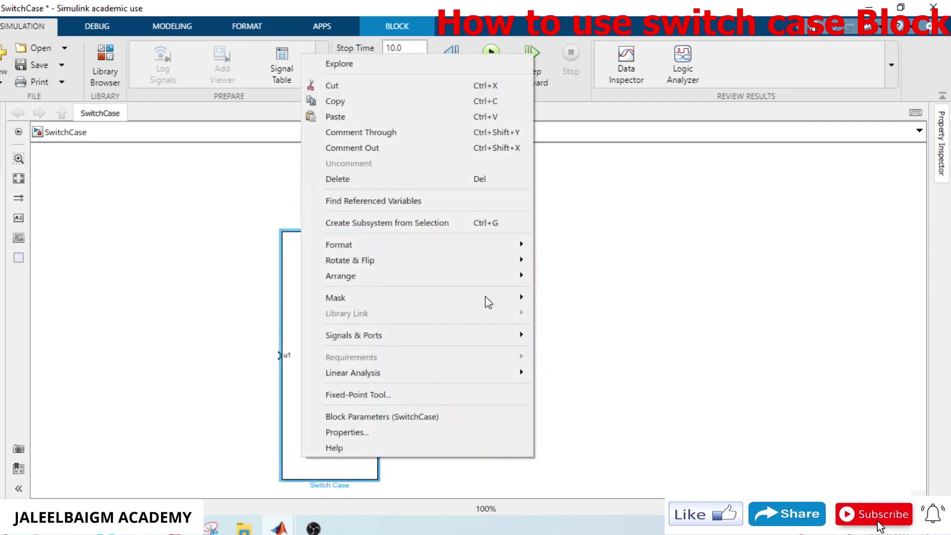
{"action": "mouse_move", "coordinate": [503, 254]}
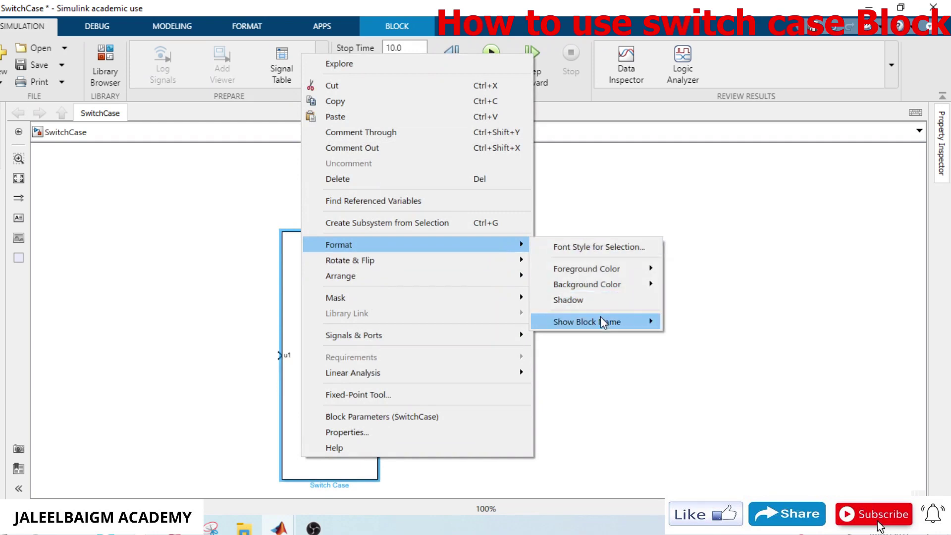
{"action": "mouse_move", "coordinate": [601, 318]}
{"action": "left_click", "coordinate": [681, 335]}
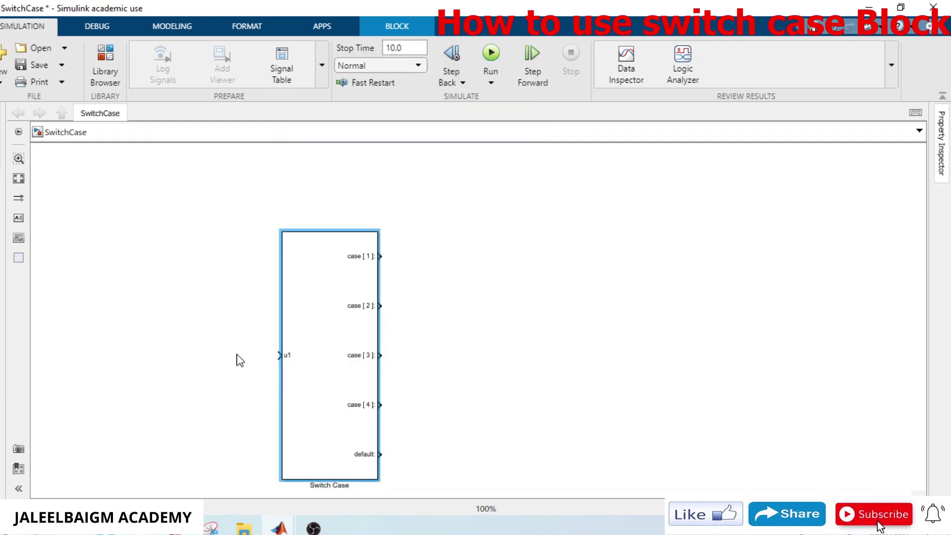
{"action": "left_click_drag", "start_coordinate": [334, 270], "coordinate": [334, 238]}
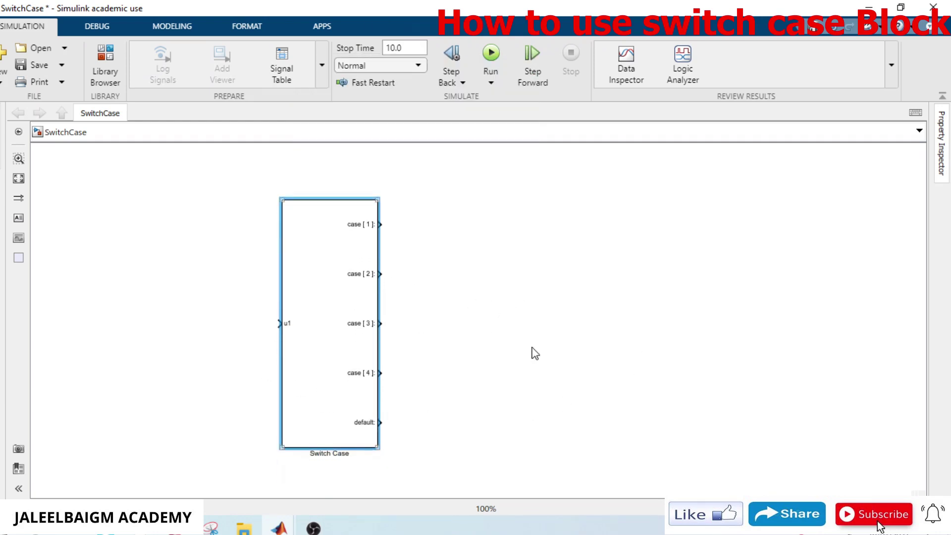
{"action": "left_click", "coordinate": [535, 352]}
Insert a Constant block with value 1 and wire it to the Switch Case u1 input
{"action": "double_click", "coordinate": [127, 328]}
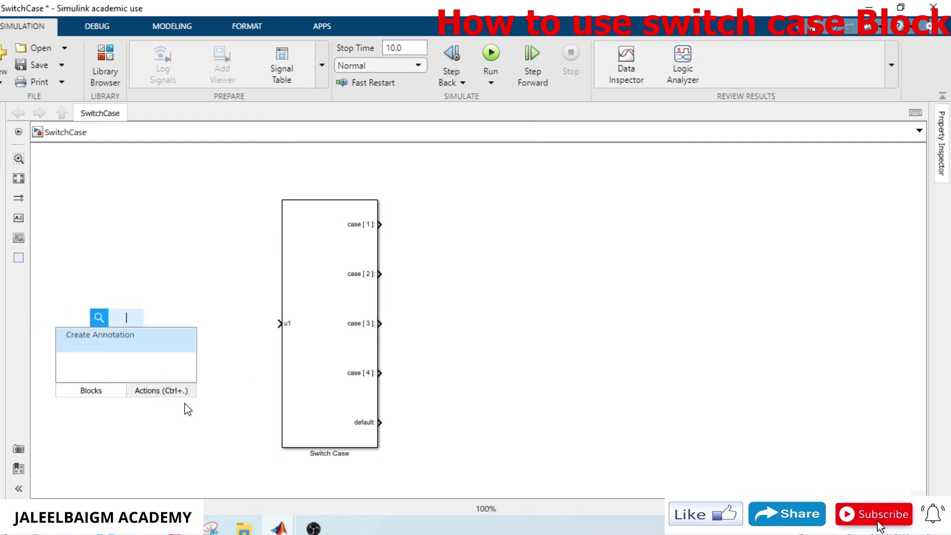
{"action": "type", "text": "co"}
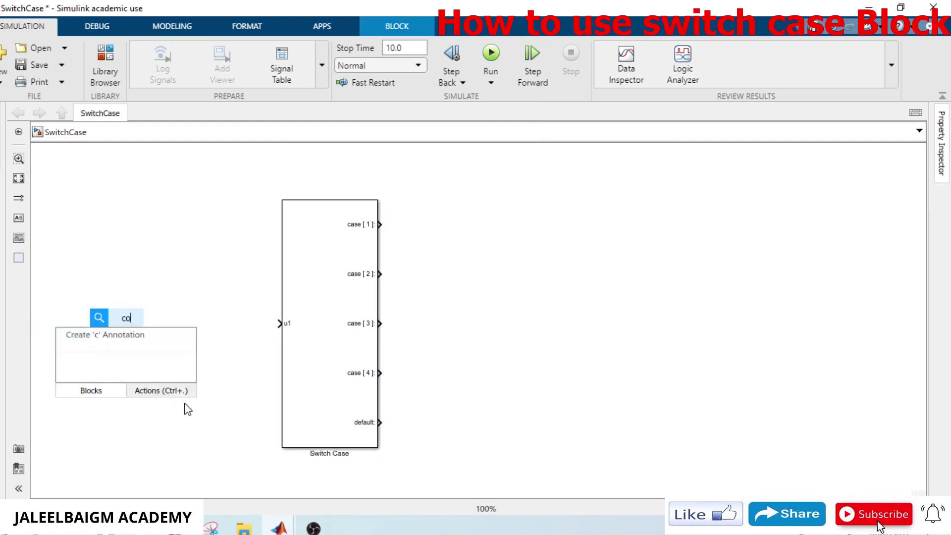
{"action": "type", "text": "nst"}
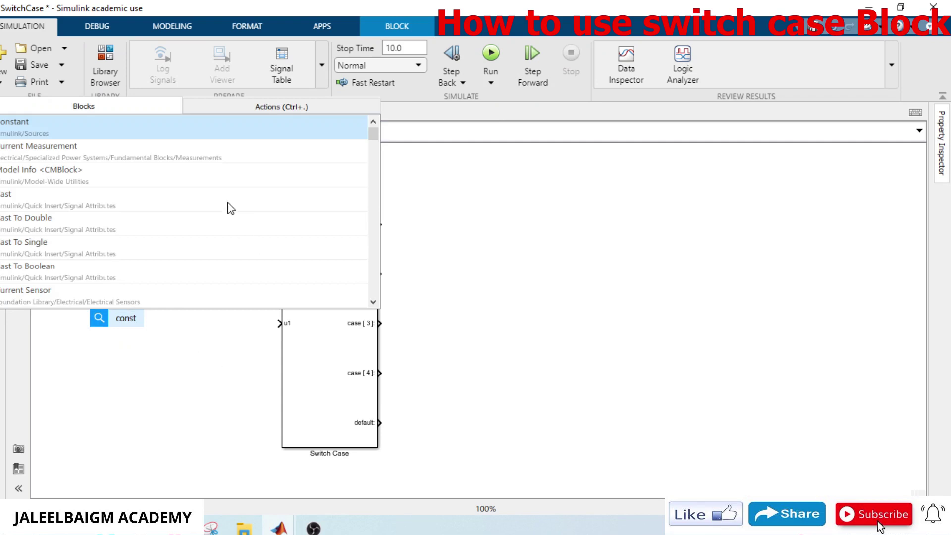
{"action": "key", "text": "Return"}
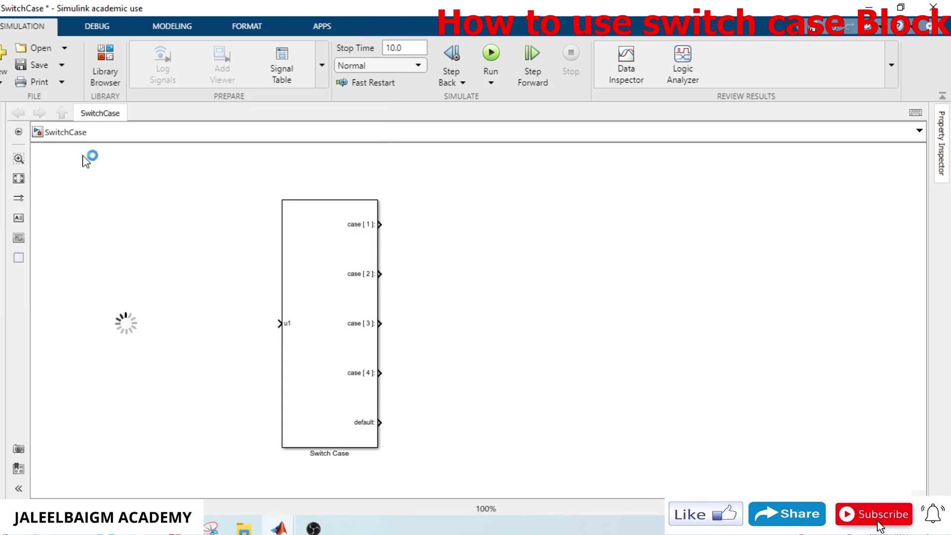
{"action": "type", "text": "1"}
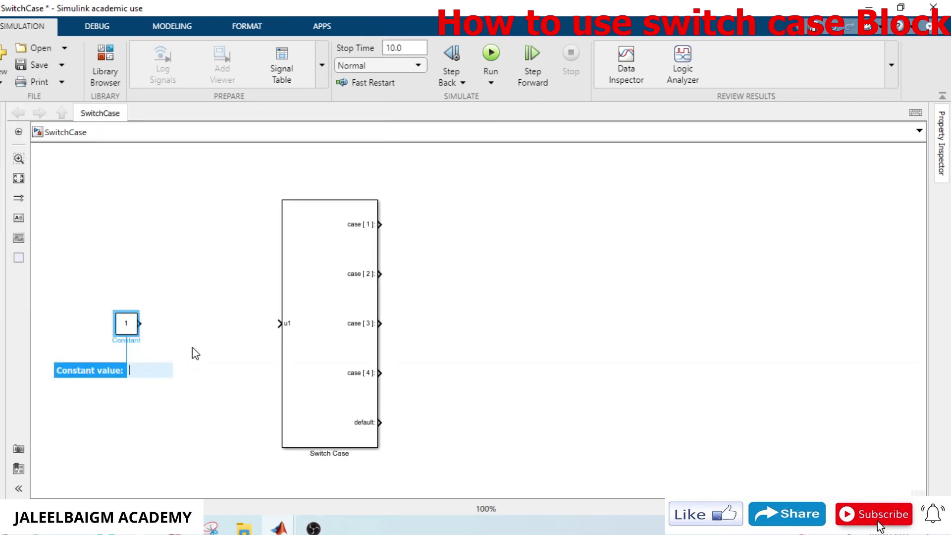
{"action": "left_click", "coordinate": [172, 350]}
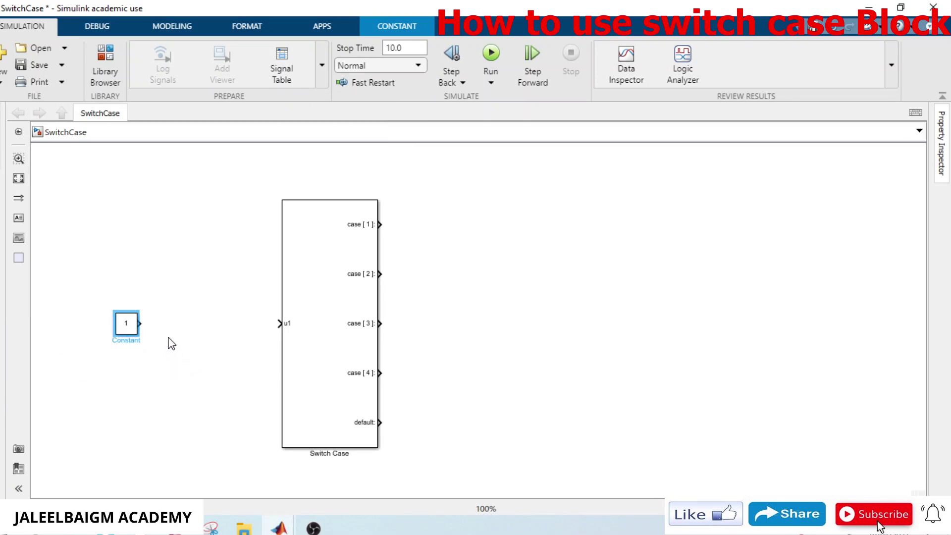
{"action": "left_click_drag", "start_coordinate": [142, 323], "coordinate": [276, 325]}
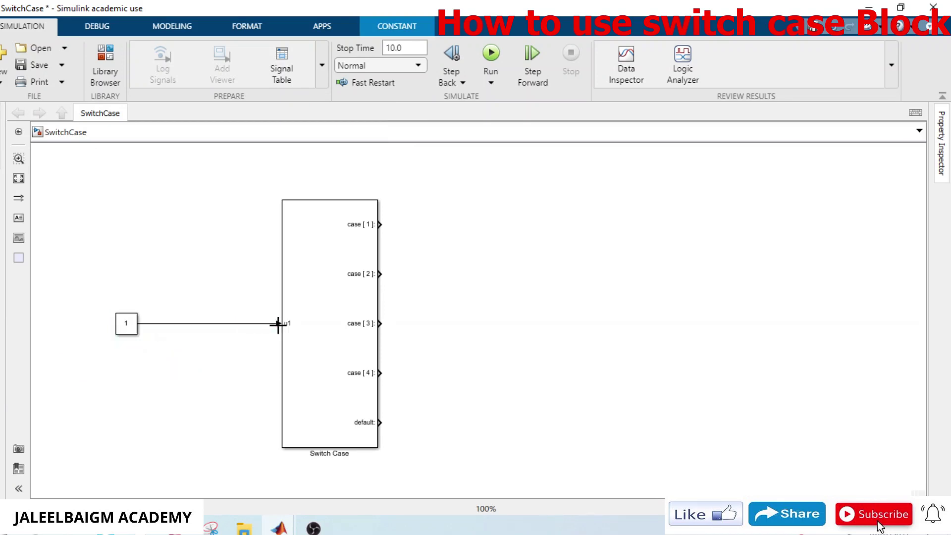
Show the Constant block's name, enlarge Switch Case slightly, and straighten the Constant line
{"action": "right_click", "coordinate": [132, 332]}
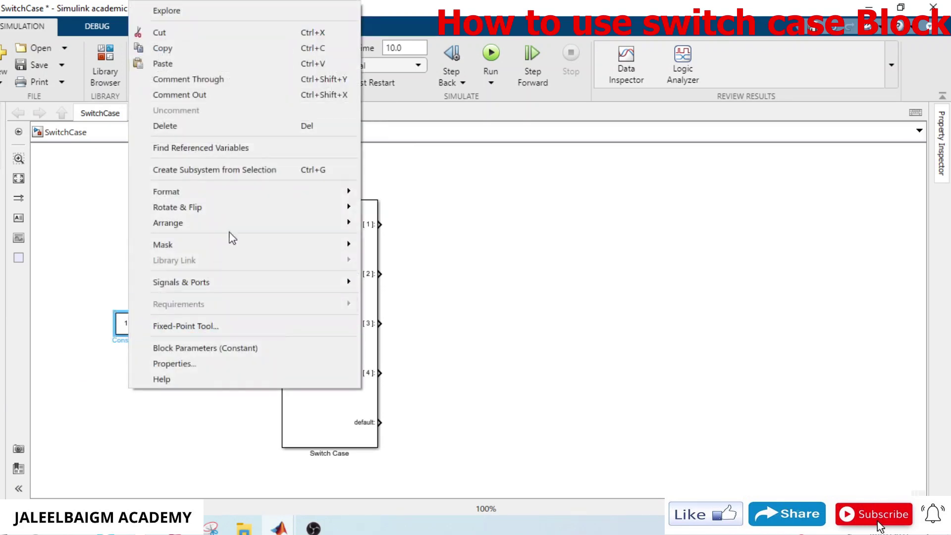
{"action": "mouse_move", "coordinate": [316, 190]}
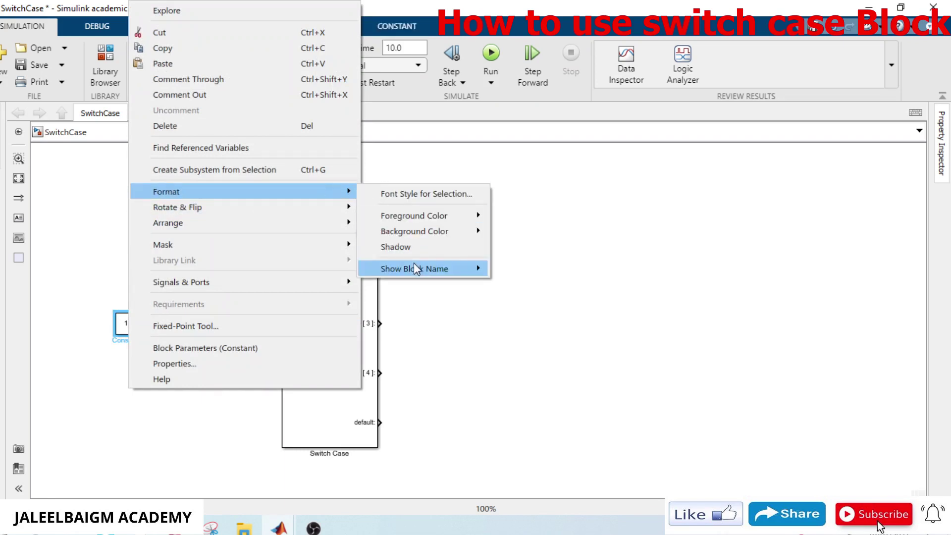
{"action": "mouse_move", "coordinate": [456, 267]}
{"action": "left_click", "coordinate": [521, 285]}
{"action": "left_click", "coordinate": [236, 368]}
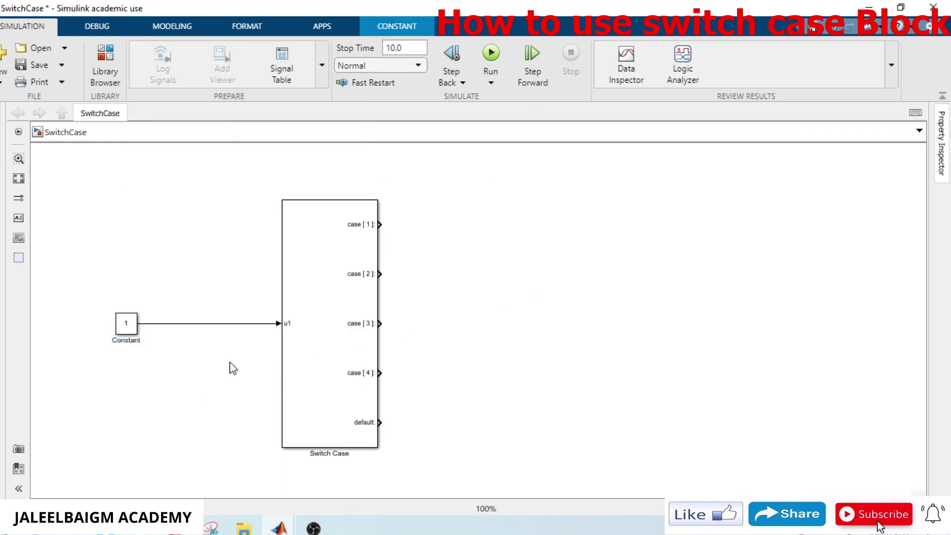
{"action": "left_click", "coordinate": [381, 196]}
{"action": "left_click_drag", "start_coordinate": [383, 192], "coordinate": [386, 183]}
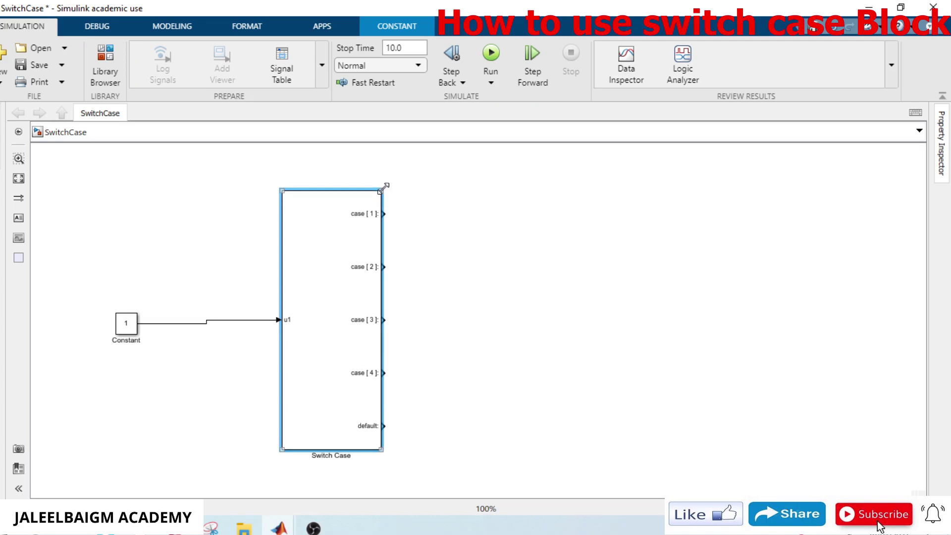
{"action": "left_click_drag", "start_coordinate": [130, 331], "coordinate": [130, 328]}
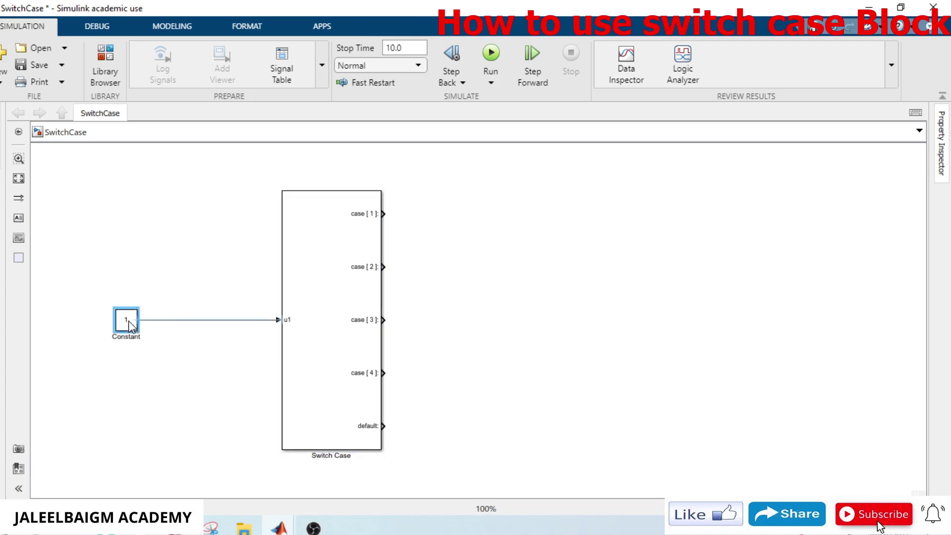
{"action": "left_click", "coordinate": [536, 326]}
Insert an If Action Subsystem, show its name, and place it level with case [1]
{"action": "double_click", "coordinate": [516, 231]}
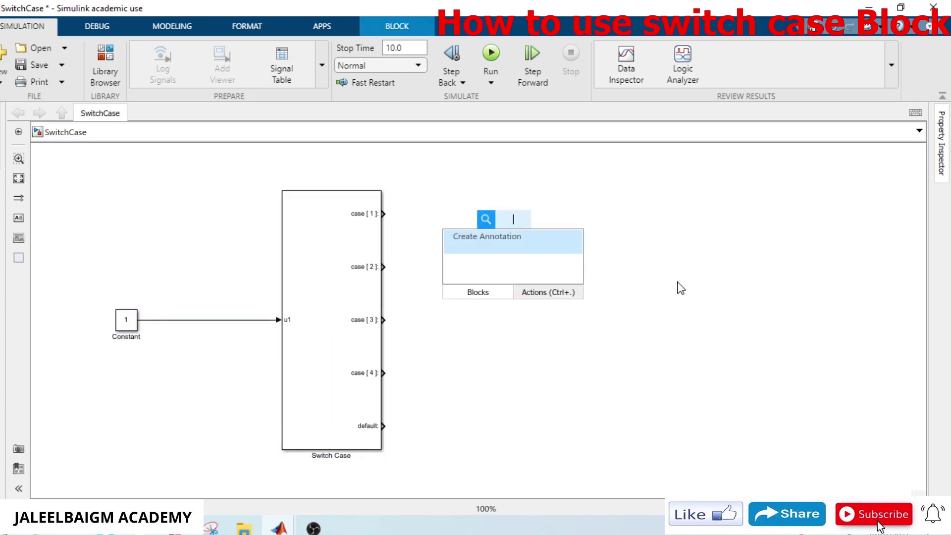
{"action": "type", "text": "if"}
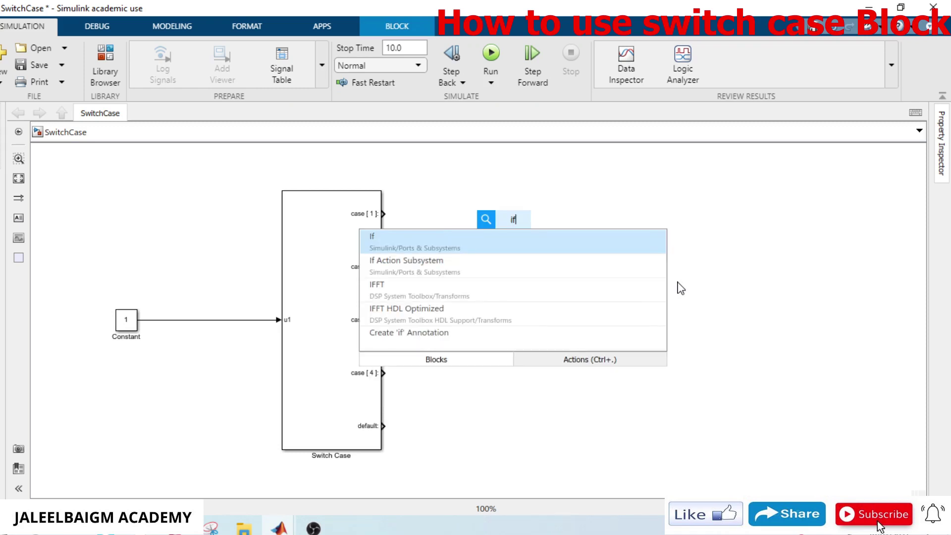
{"action": "left_click", "coordinate": [445, 268]}
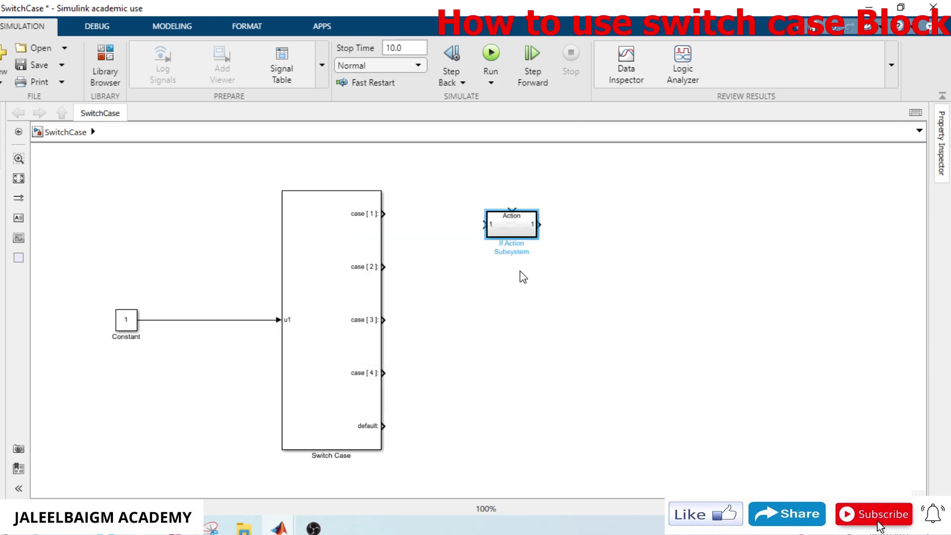
{"action": "right_click", "coordinate": [518, 231]}
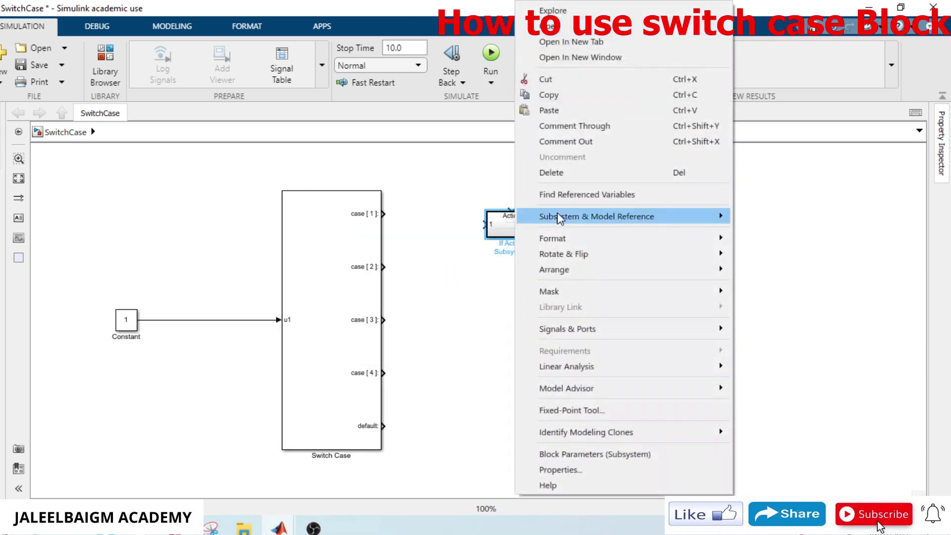
{"action": "mouse_move", "coordinate": [671, 237]}
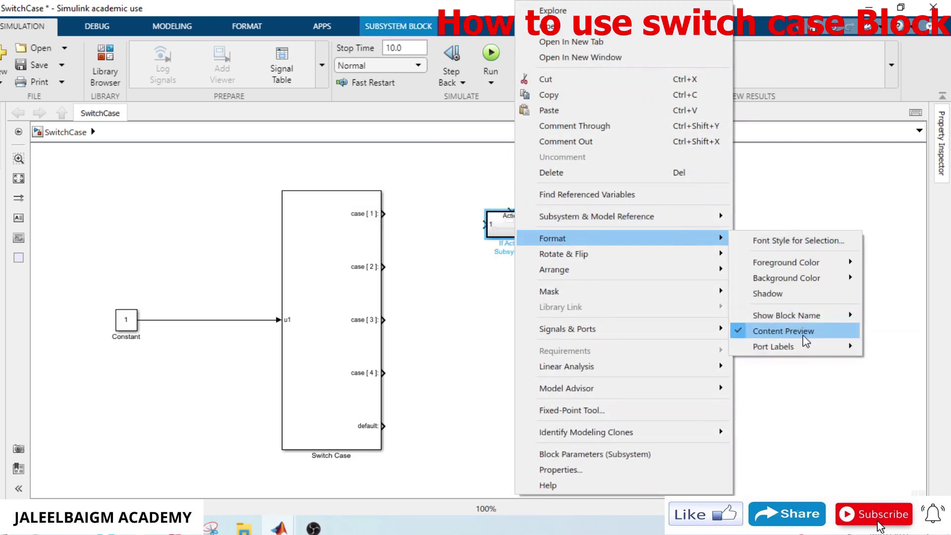
{"action": "mouse_move", "coordinate": [778, 315]}
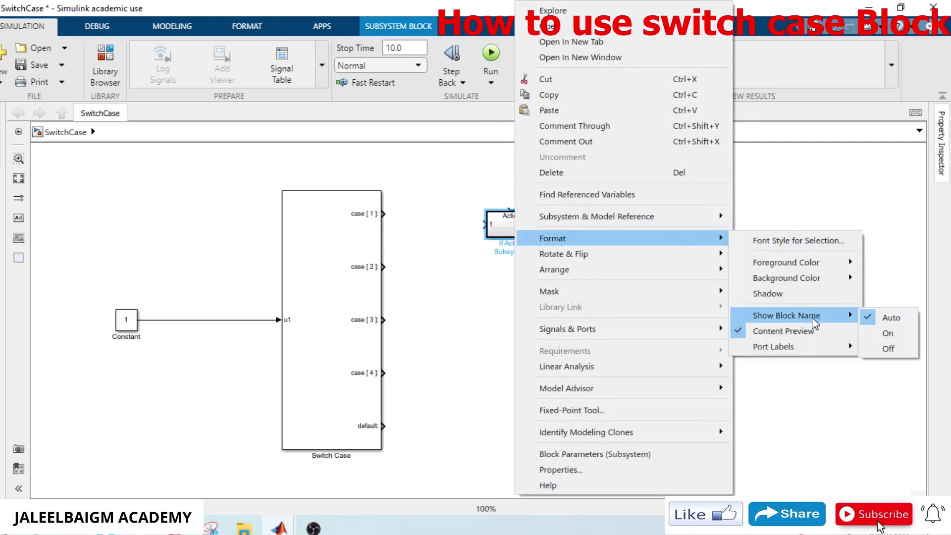
{"action": "left_click", "coordinate": [876, 333]}
{"action": "left_click_drag", "start_coordinate": [503, 227], "coordinate": [566, 217]}
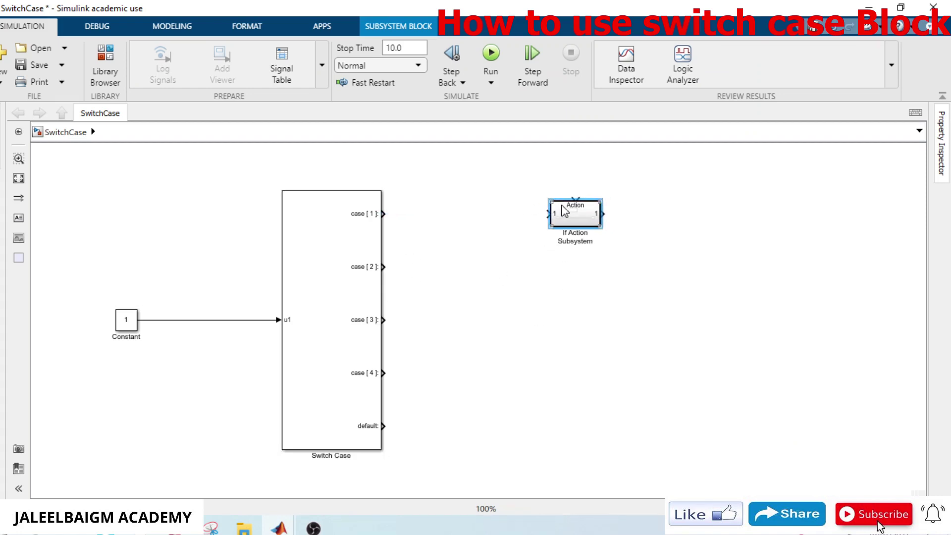
Line up the first subsystem with case [1], then duplicate it and wire case [2] to the copy
{"action": "mouse_move", "coordinate": [577, 222]}
{"action": "left_mouse_down"}
{"action": "mouse_move", "coordinate": [580, 229]}
{"action": "mouse_move", "coordinate": [437, 200]}
{"action": "mouse_move", "coordinate": [383, 213]}
{"action": "left_mouse_up"}
{"action": "left_click_drag", "start_coordinate": [577, 222], "coordinate": [587, 235]}
{"action": "left_click_drag", "start_coordinate": [561, 196], "coordinate": [556, 214]}
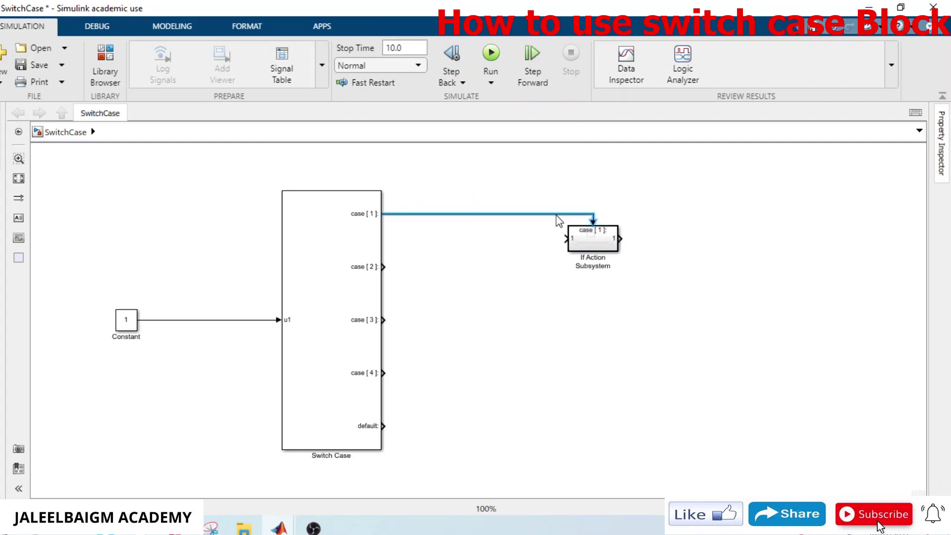
{"action": "left_click", "coordinate": [597, 238]}
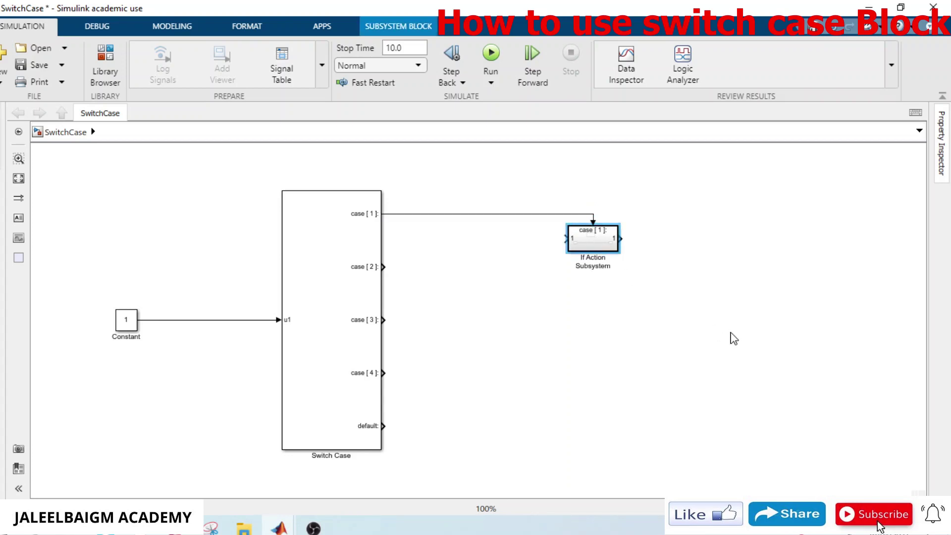
{"action": "left_click_drag", "start_coordinate": [597, 247], "coordinate": [589, 292]}
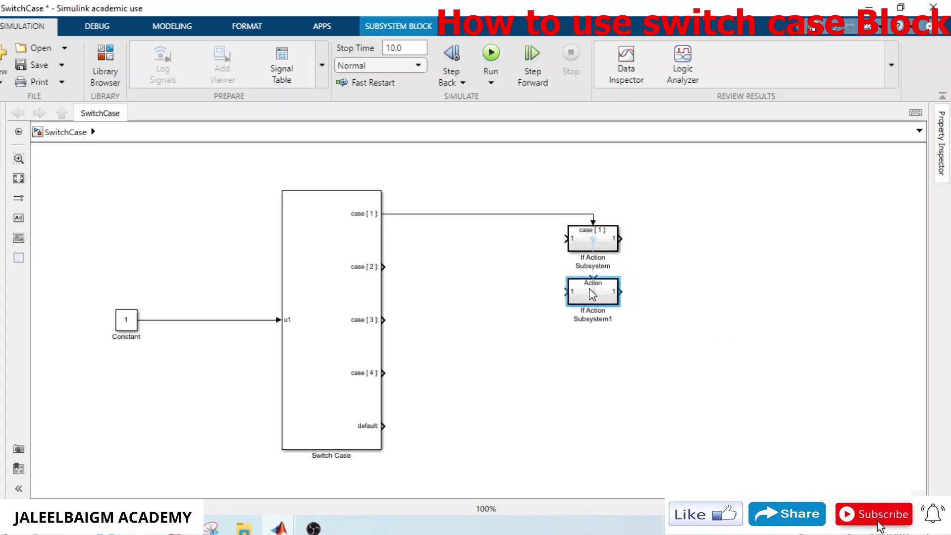
{"action": "left_click_drag", "start_coordinate": [384, 267], "coordinate": [590, 285]}
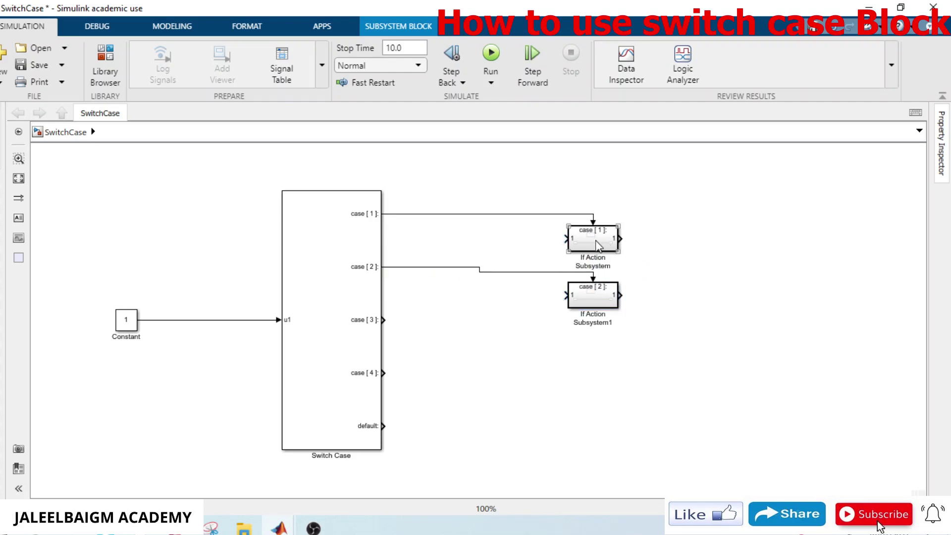
Make Switch Case taller, straighten the signal lines, and wire case [3] to If Action Subsystem2
{"action": "left_click", "coordinate": [355, 235]}
{"action": "left_click_drag", "start_coordinate": [378, 189], "coordinate": [378, 169]}
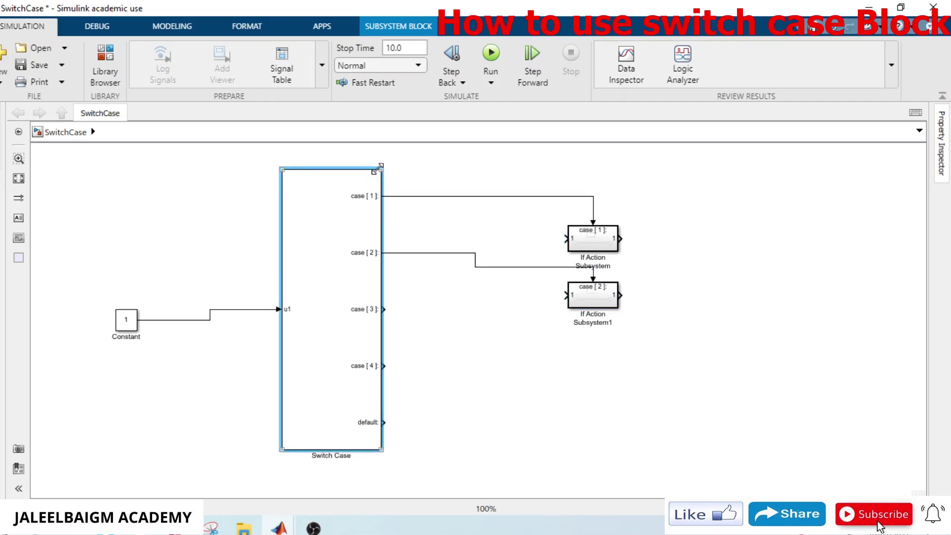
{"action": "mouse_move", "coordinate": [120, 321]}
{"action": "left_mouse_down"}
{"action": "mouse_move", "coordinate": [132, 302]}
{"action": "mouse_move", "coordinate": [130, 318]}
{"action": "left_mouse_up"}
{"action": "left_click_drag", "start_coordinate": [587, 247], "coordinate": [587, 229]}
{"action": "left_click_drag", "start_coordinate": [598, 299], "coordinate": [587, 338]}
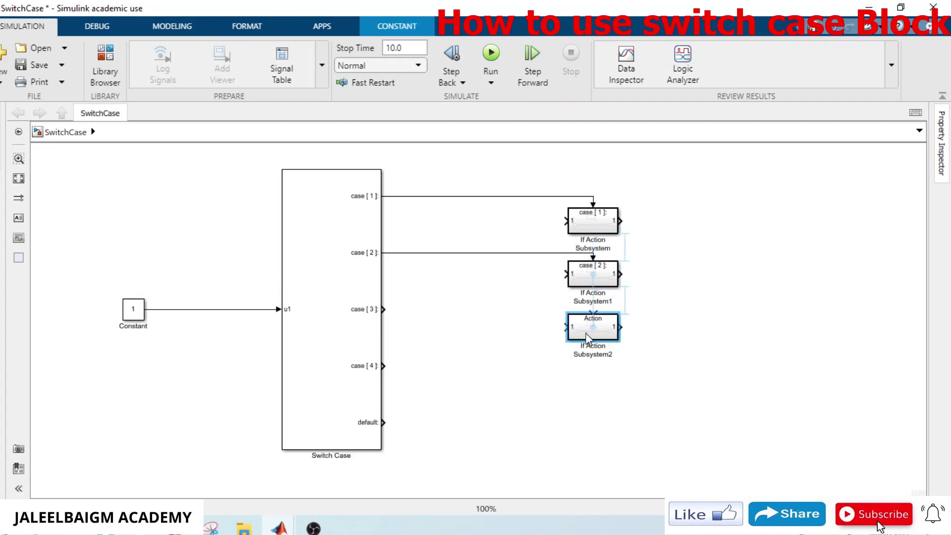
{"action": "left_click_drag", "start_coordinate": [383, 310], "coordinate": [589, 312]}
Add If Action Subsystem3 and 4 as copies, wiring case [4] and default to them
{"action": "left_click", "coordinate": [596, 339]}
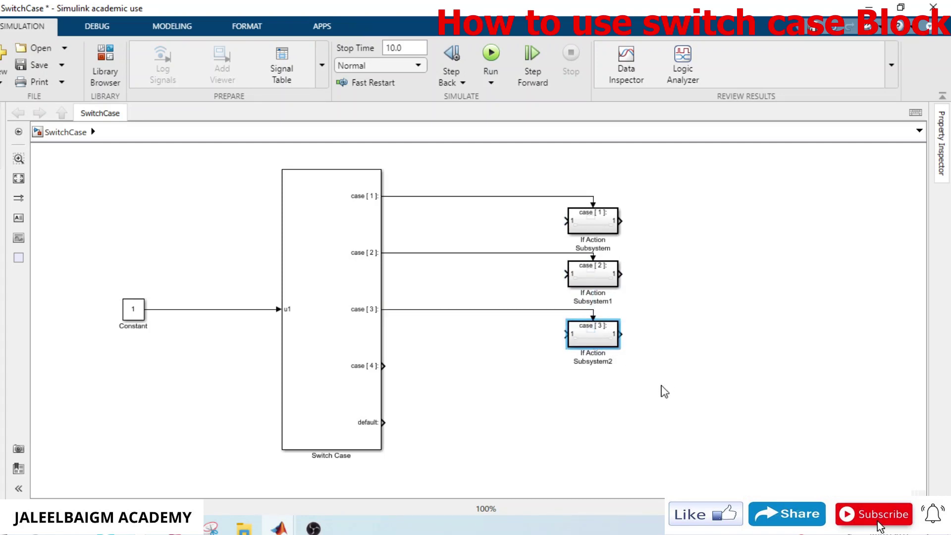
{"action": "key", "text": "ctrl+v"}
{"action": "left_click_drag", "start_coordinate": [626, 347], "coordinate": [594, 389]}
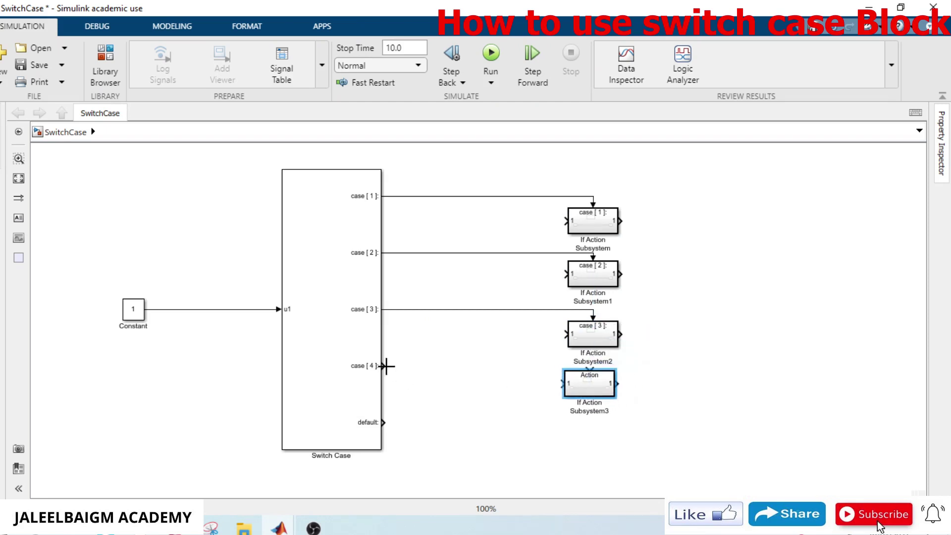
{"action": "left_click_drag", "start_coordinate": [384, 366], "coordinate": [588, 367]}
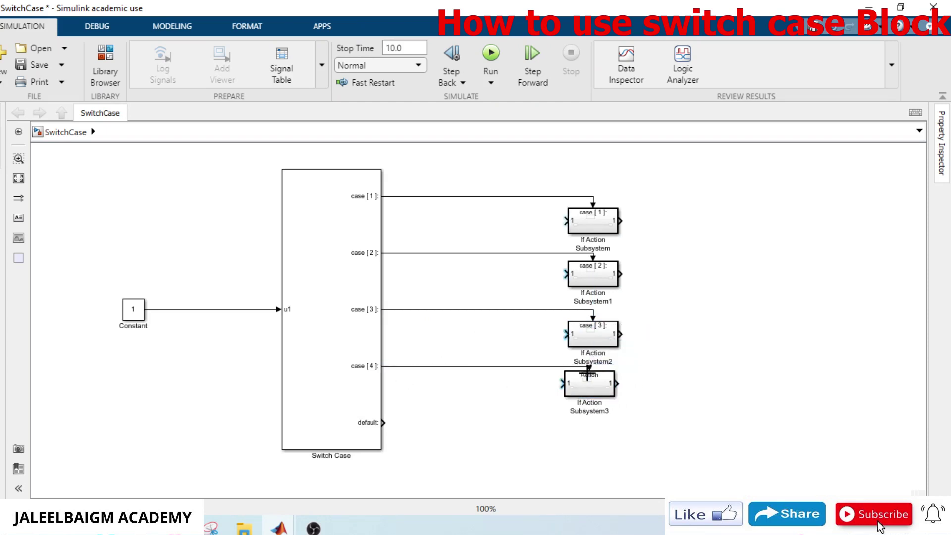
{"action": "key", "text": "ctrl+v"}
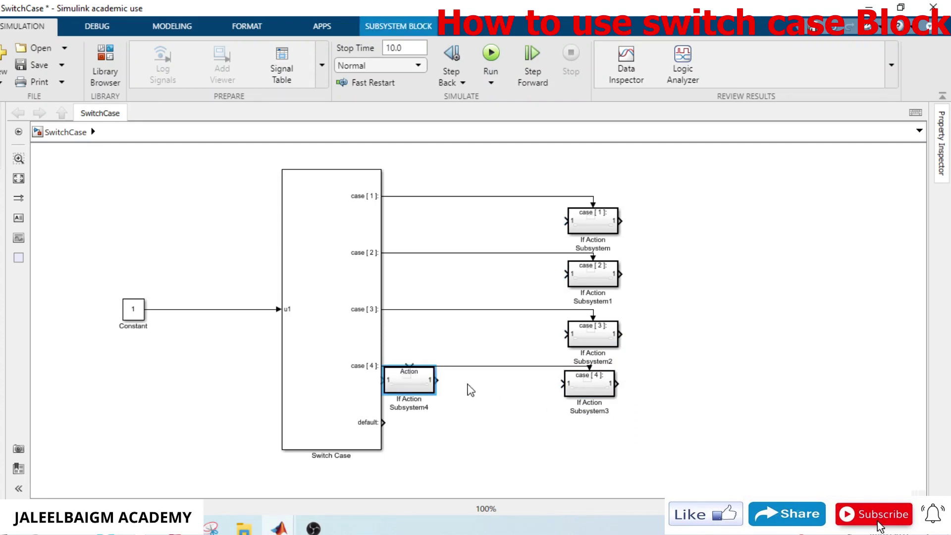
{"action": "left_click_drag", "start_coordinate": [421, 381], "coordinate": [591, 445]}
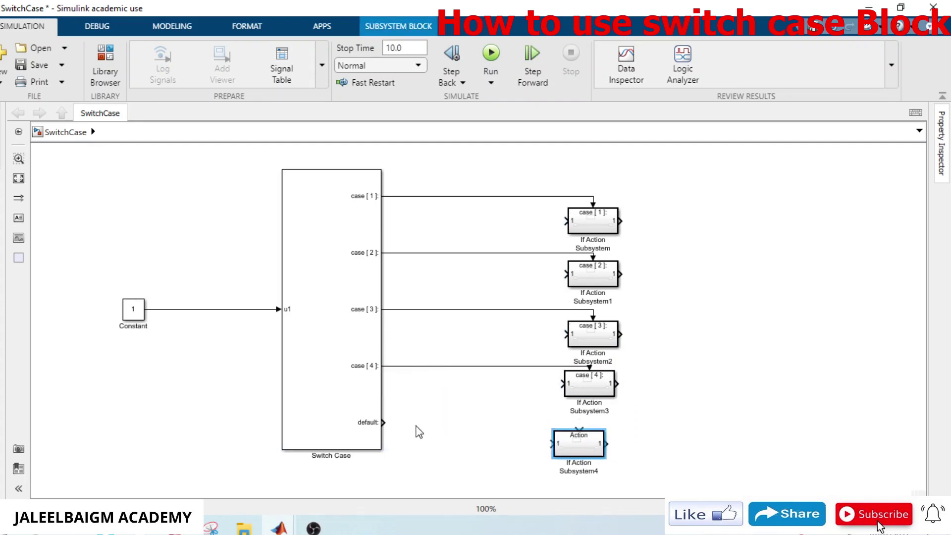
{"action": "mouse_move", "coordinate": [384, 423]}
{"action": "left_mouse_down"}
{"action": "mouse_move", "coordinate": [542, 405]}
{"action": "mouse_move", "coordinate": [567, 435]}
{"action": "mouse_move", "coordinate": [582, 431]}
{"action": "left_mouse_up"}
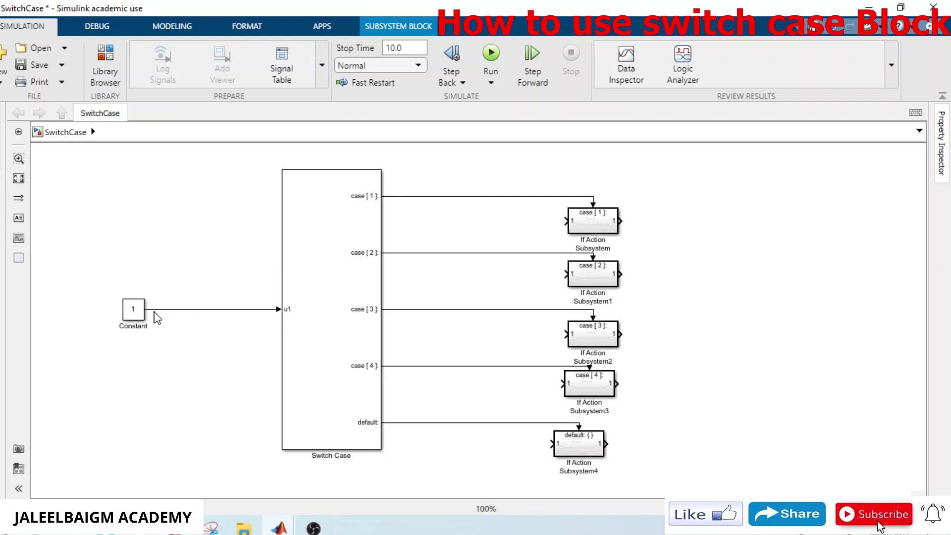
{"action": "left_click", "coordinate": [367, 208]}
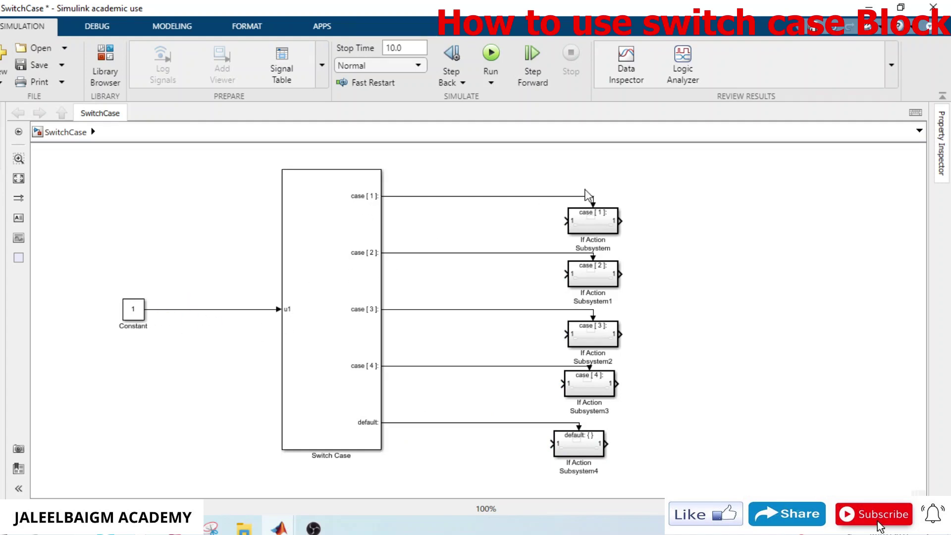
Go over the Constant, Switch Case and subsystem blocks, then shift Subsystem4 right under the default line
{"action": "left_click", "coordinate": [590, 219]}
{"action": "left_click", "coordinate": [364, 281]}
{"action": "left_click", "coordinate": [145, 320]}
{"action": "left_click", "coordinate": [347, 273]}
{"action": "left_click", "coordinate": [131, 331]}
{"action": "left_click", "coordinate": [356, 351]}
{"action": "left_click", "coordinate": [188, 302]}
{"action": "left_click", "coordinate": [364, 428]}
{"action": "left_click", "coordinate": [188, 335]}
{"action": "left_click", "coordinate": [142, 322]}
{"action": "left_click", "coordinate": [375, 436]}
{"action": "left_click", "coordinate": [630, 441]}
{"action": "left_click_drag", "start_coordinate": [593, 444], "coordinate": [603, 444]}
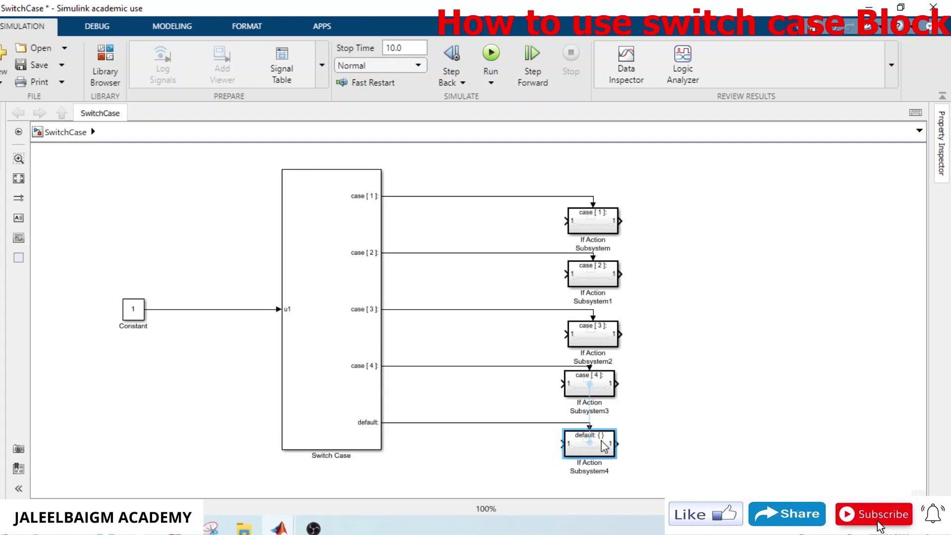
Insert a 5-input Merge block and stretch it tall beside the subsystems
{"action": "double_click", "coordinate": [729, 325]}
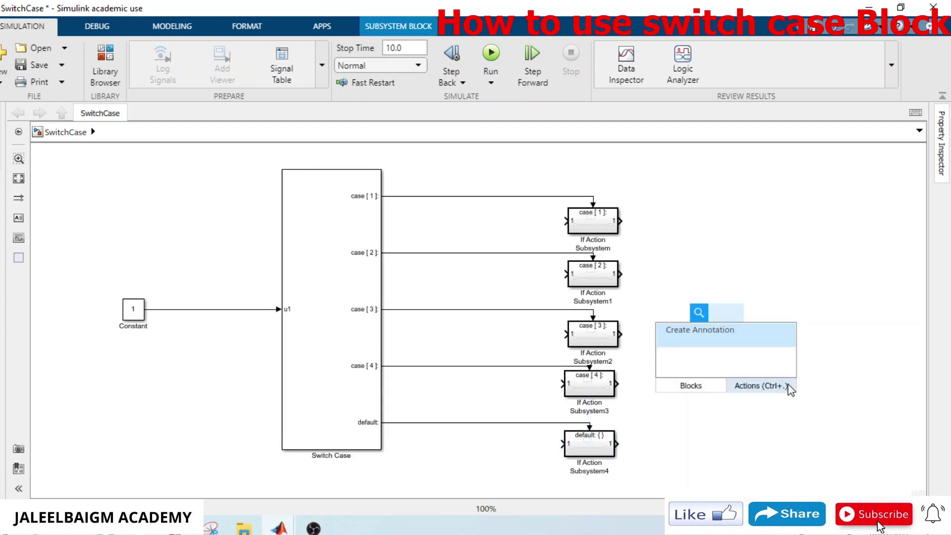
{"action": "type", "text": "merge"}
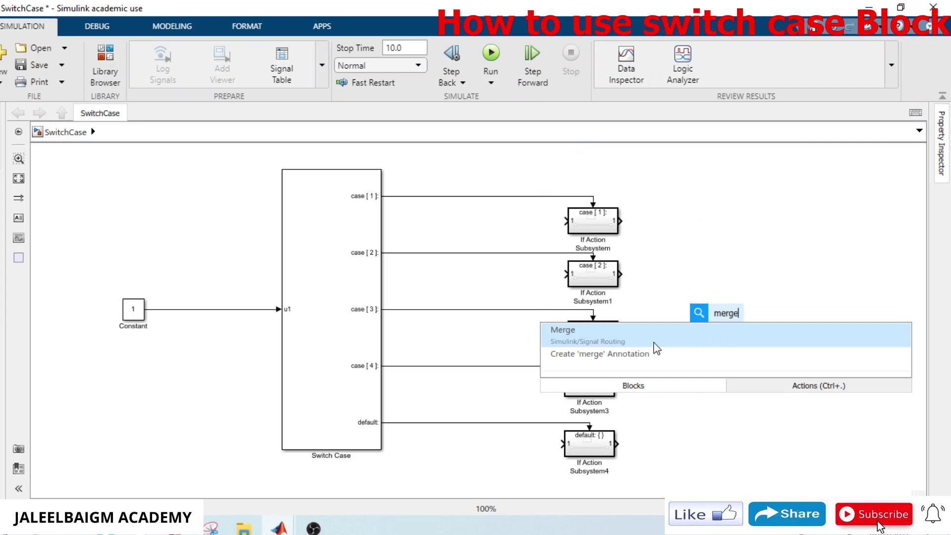
{"action": "key", "text": "Return"}
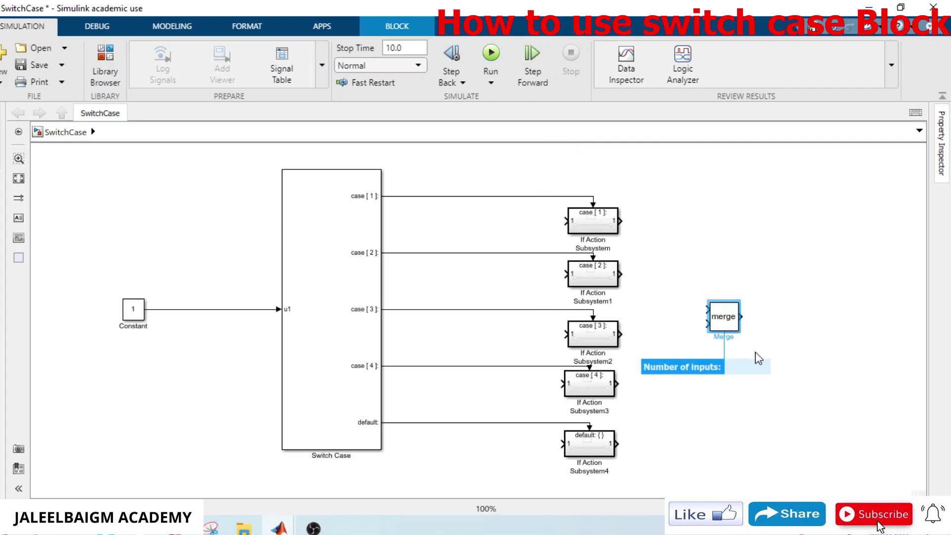
{"action": "key", "text": "Return"}
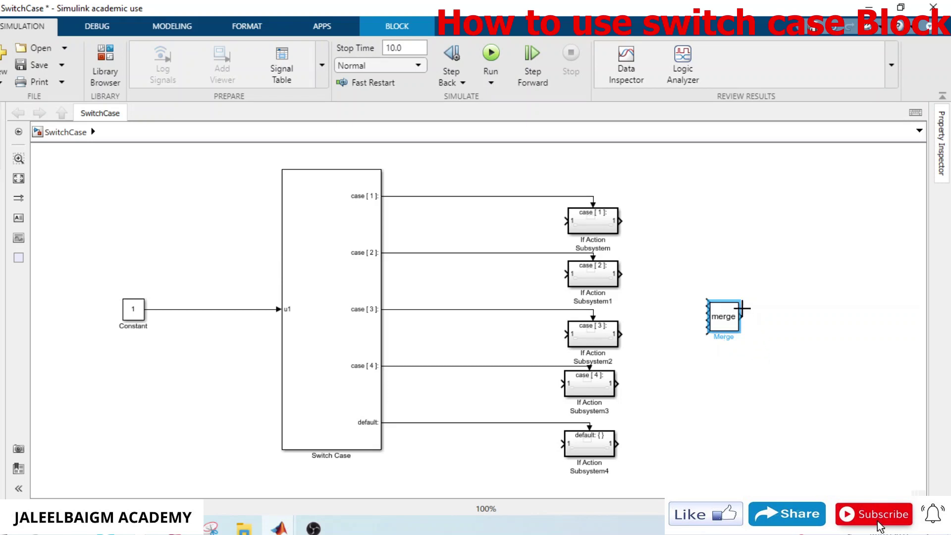
{"action": "left_click_drag", "start_coordinate": [738, 303], "coordinate": [737, 206]}
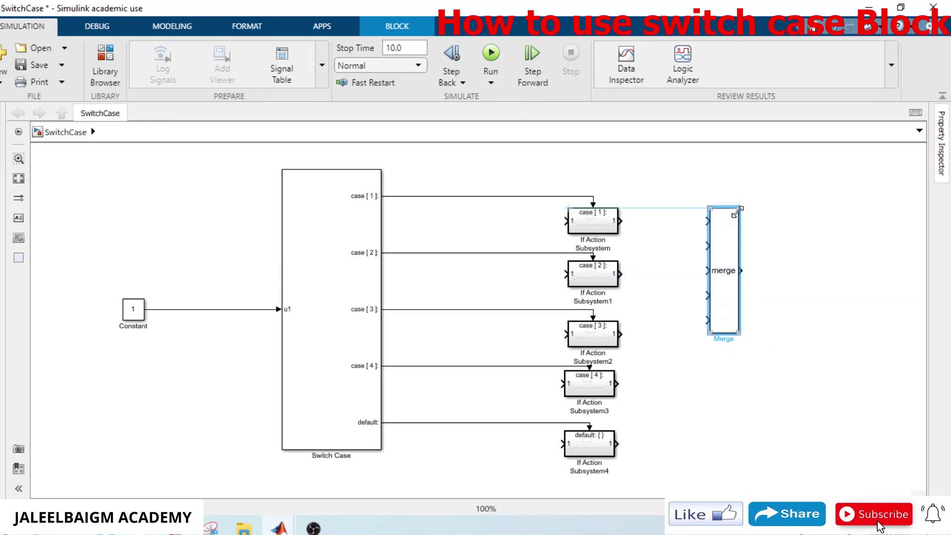
{"action": "left_click_drag", "start_coordinate": [724, 271], "coordinate": [723, 318]}
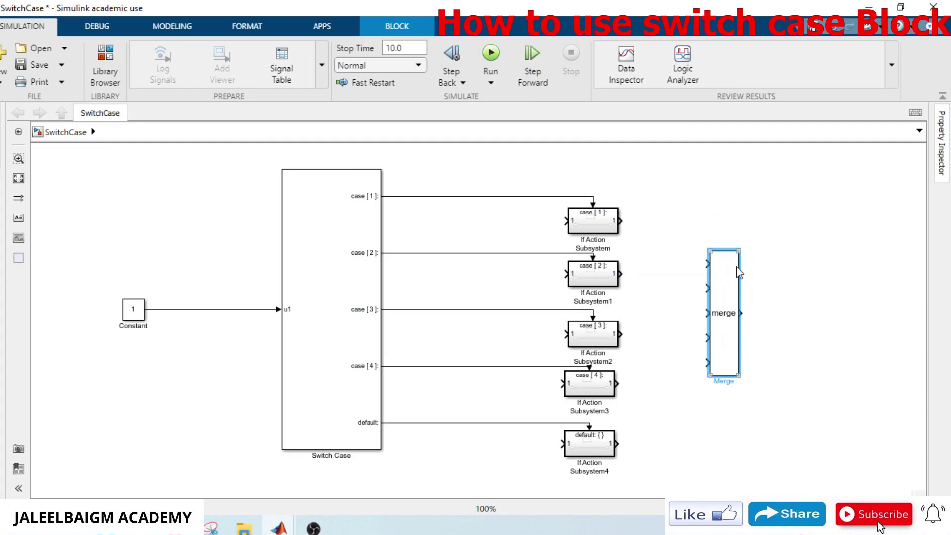
{"action": "left_click_drag", "start_coordinate": [734, 254], "coordinate": [733, 207]}
{"action": "left_click_drag", "start_coordinate": [732, 282], "coordinate": [732, 325]}
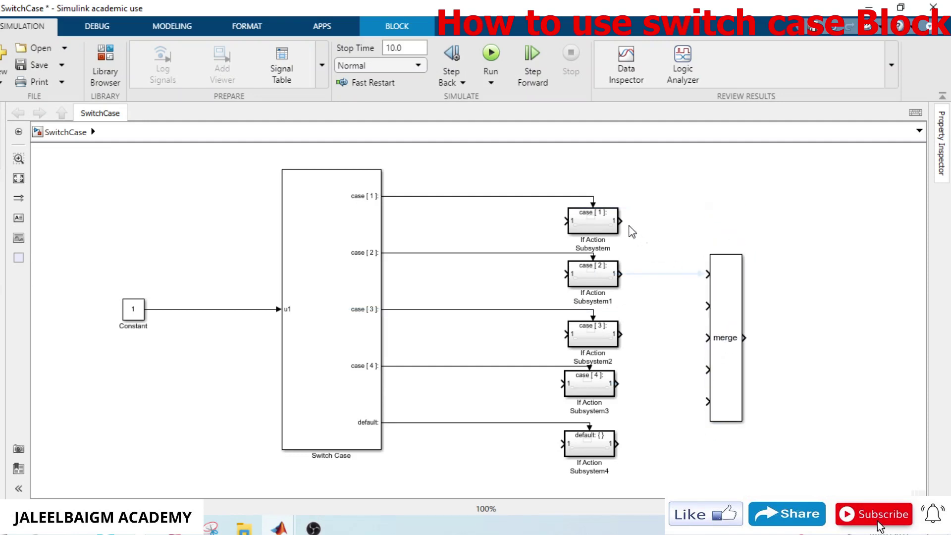
Wire all five If Action Subsystem outputs into Merge inputs one through five
{"action": "left_click_drag", "start_coordinate": [620, 221], "coordinate": [700, 274]}
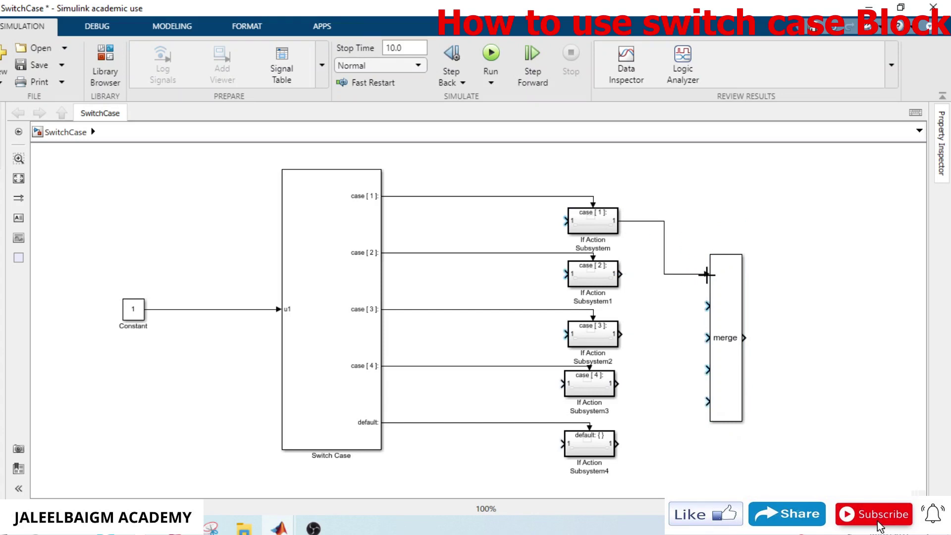
{"action": "left_click", "coordinate": [619, 280]}
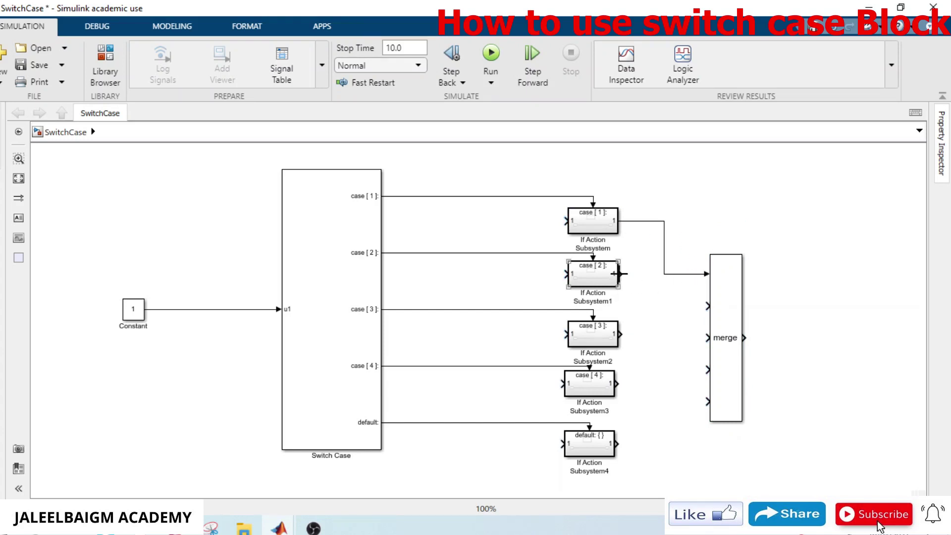
{"action": "left_click_drag", "start_coordinate": [619, 273], "coordinate": [708, 306]}
{"action": "left_click_drag", "start_coordinate": [620, 334], "coordinate": [708, 337]}
{"action": "left_click_drag", "start_coordinate": [617, 383], "coordinate": [707, 369]}
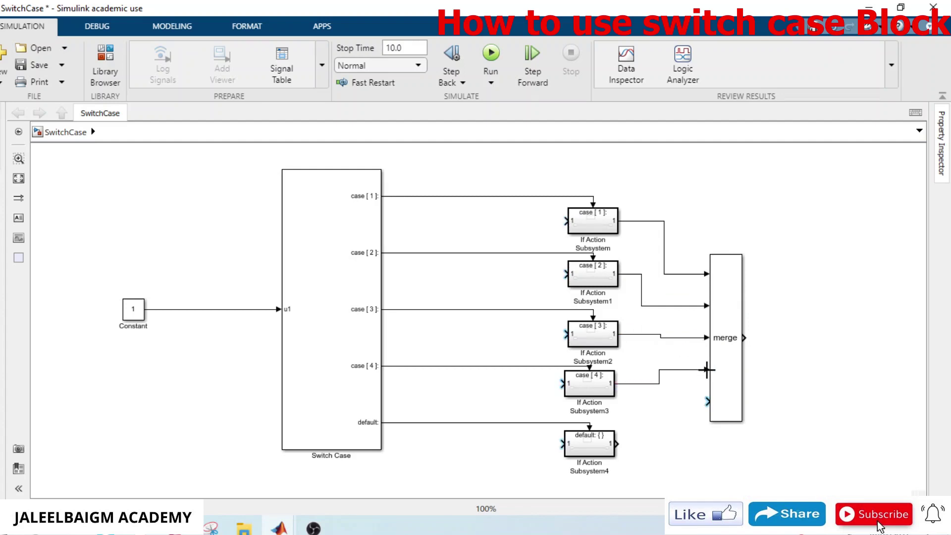
{"action": "left_click_drag", "start_coordinate": [617, 443], "coordinate": [707, 401]}
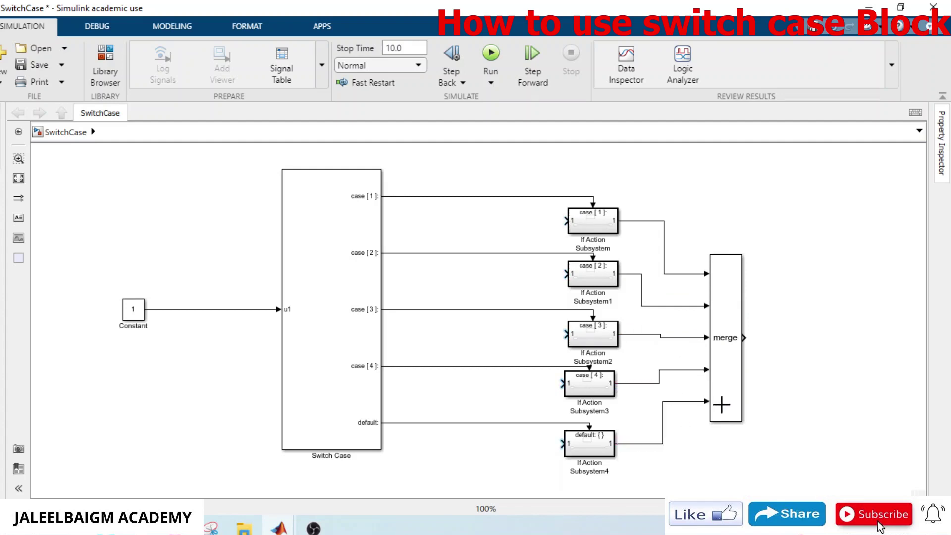
{"action": "double_click", "coordinate": [843, 325]}
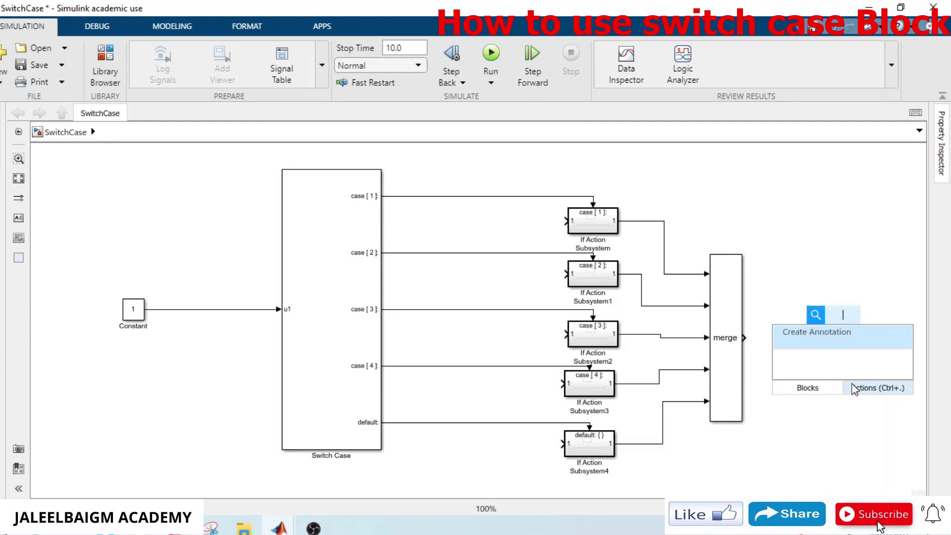
Insert a Scope block and connect the Merge output to its input
{"action": "type", "text": "scope"}
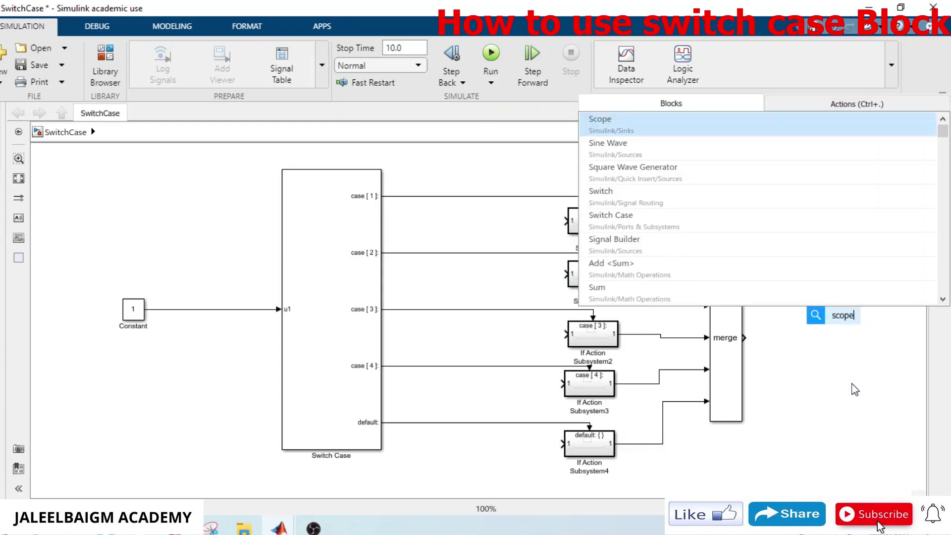
{"action": "left_click", "coordinate": [609, 130]}
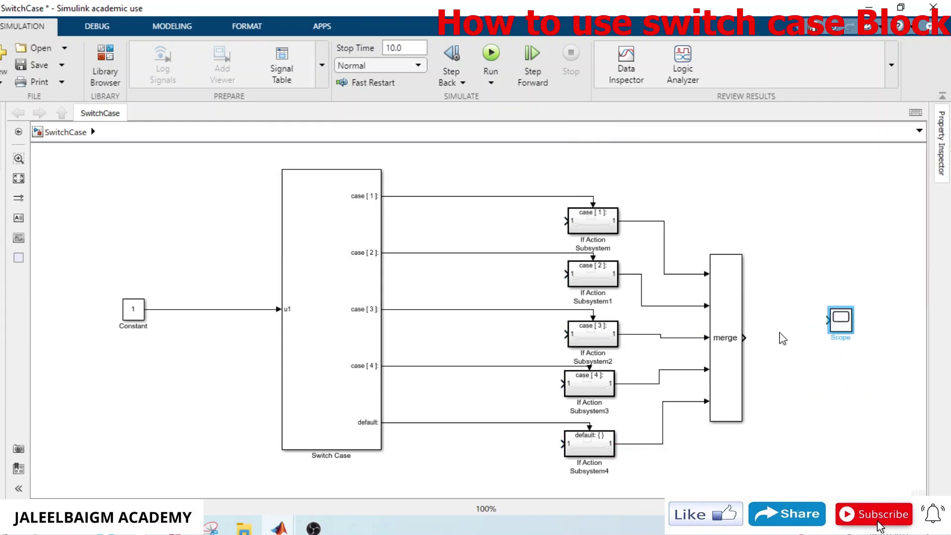
{"action": "left_click", "coordinate": [849, 330]}
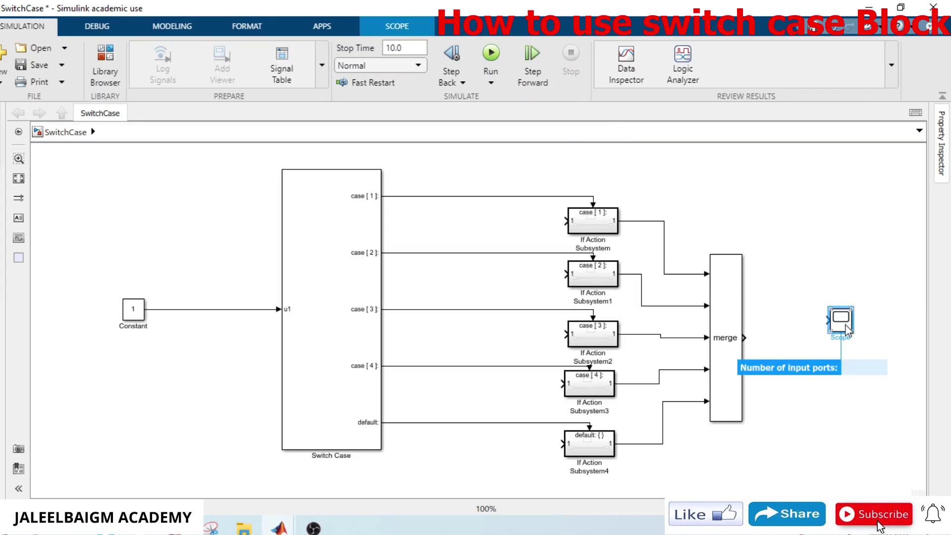
{"action": "left_click_drag", "start_coordinate": [829, 320], "coordinate": [697, 350]}
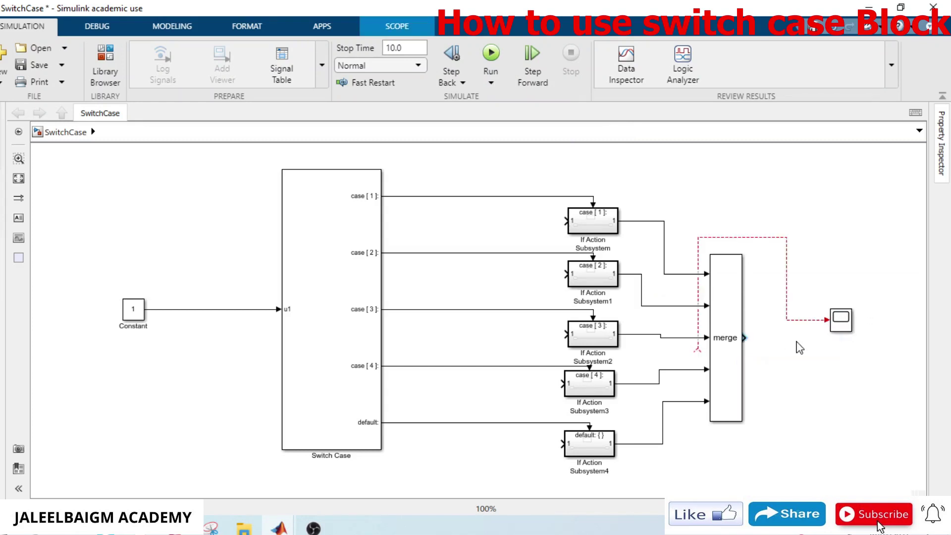
{"action": "left_click", "coordinate": [811, 371]}
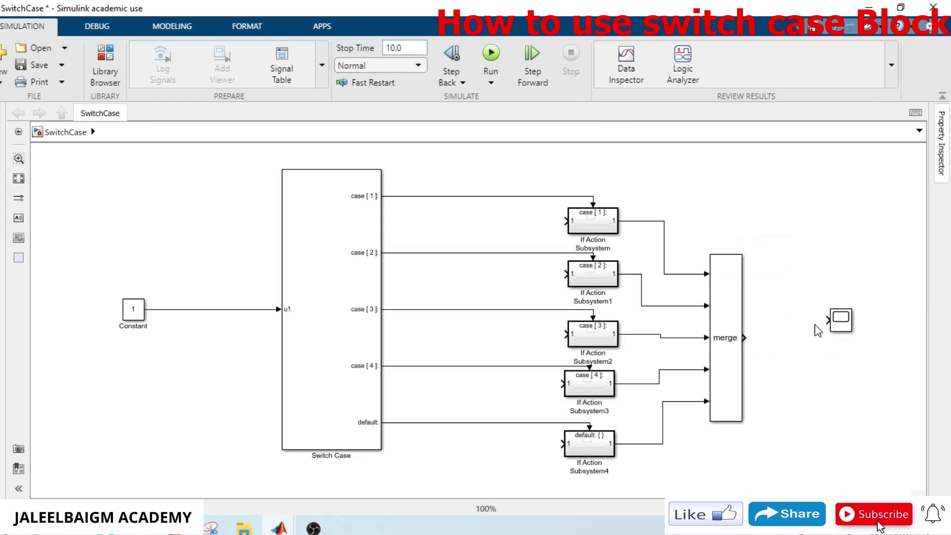
{"action": "left_click_drag", "start_coordinate": [824, 321], "coordinate": [745, 338]}
Stretch the Scope block much taller
{"action": "left_click_drag", "start_coordinate": [852, 307], "coordinate": [861, 287]}
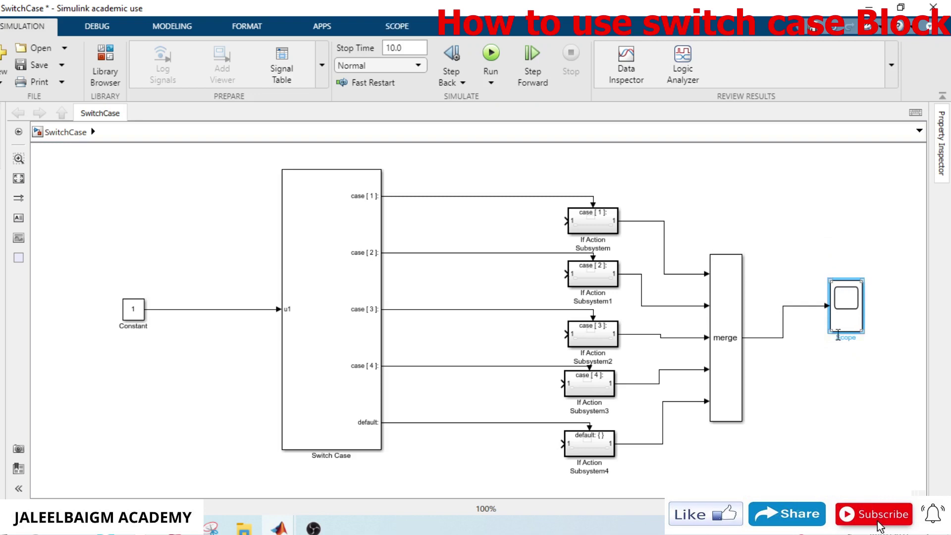
{"action": "left_click_drag", "start_coordinate": [830, 331], "coordinate": [829, 398]}
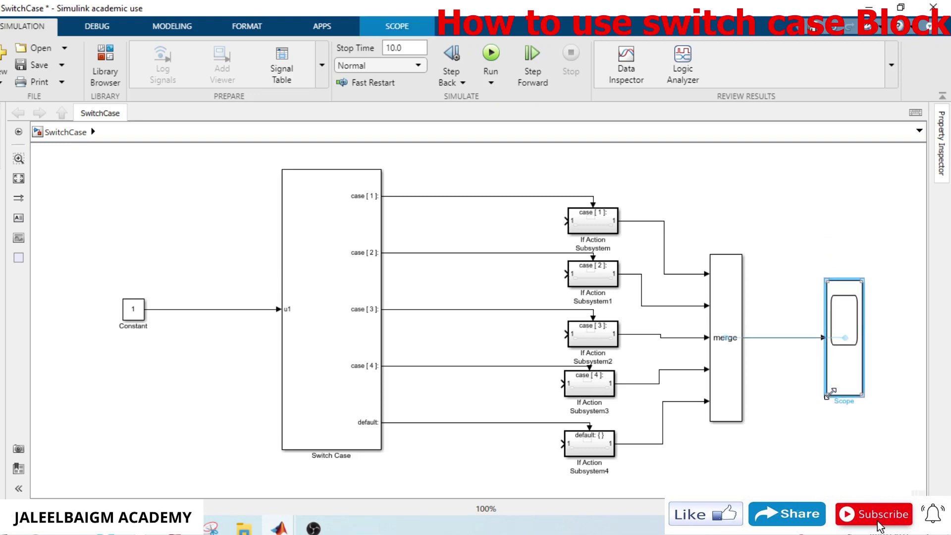
{"action": "left_click", "coordinate": [731, 416]}
Turn on name labels for the Merge and Scope blocks, then shift the Scope left toward Merge
{"action": "right_click", "coordinate": [735, 421]}
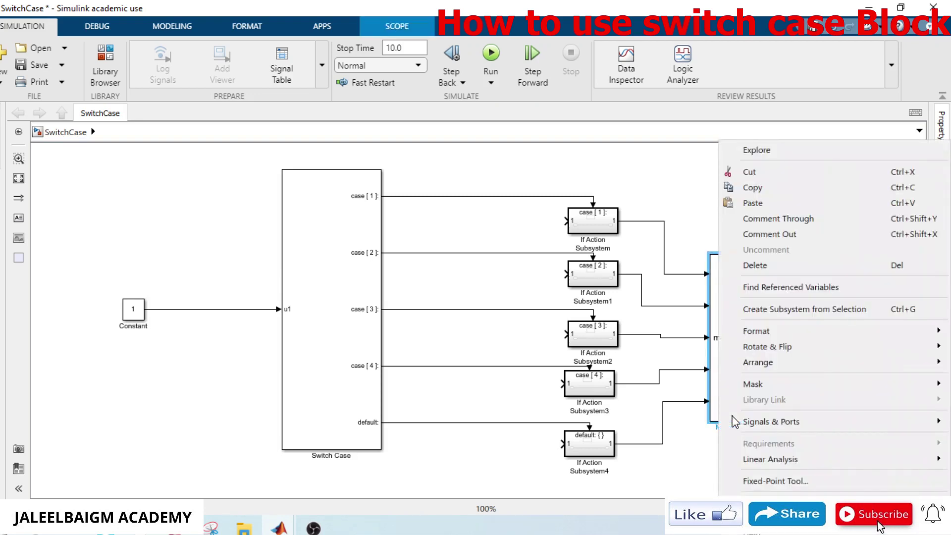
{"action": "mouse_move", "coordinate": [802, 331]}
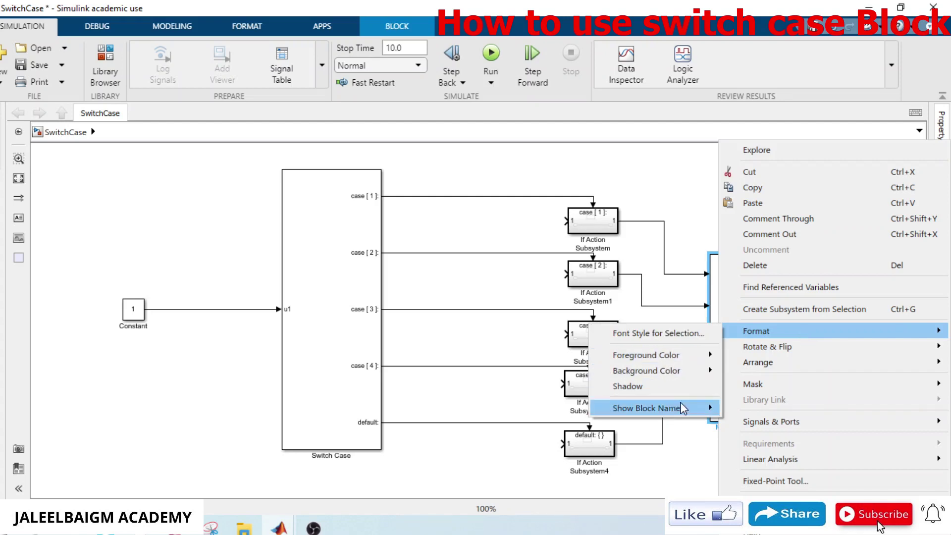
{"action": "mouse_move", "coordinate": [680, 406]}
{"action": "left_click", "coordinate": [753, 423]}
{"action": "left_click", "coordinate": [856, 379]}
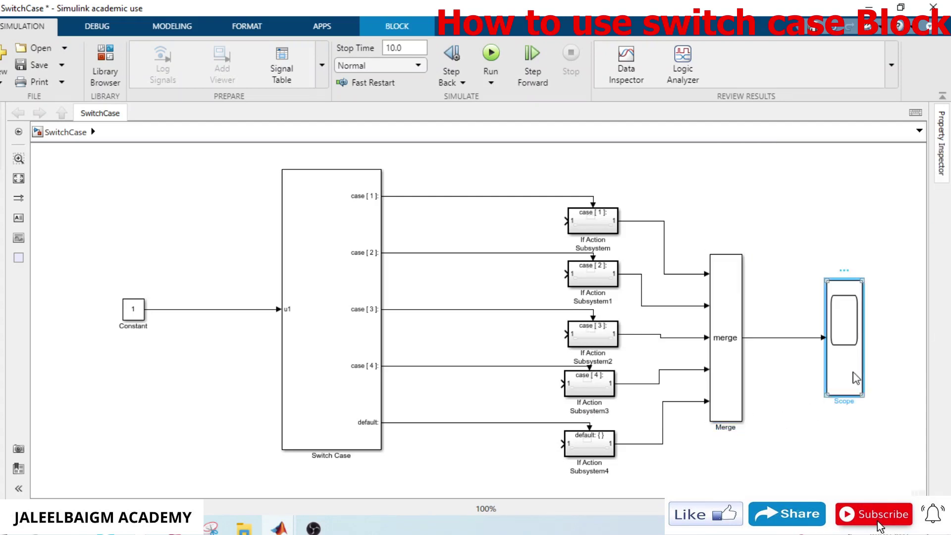
{"action": "right_click", "coordinate": [851, 378]}
{"action": "mouse_move", "coordinate": [821, 185]}
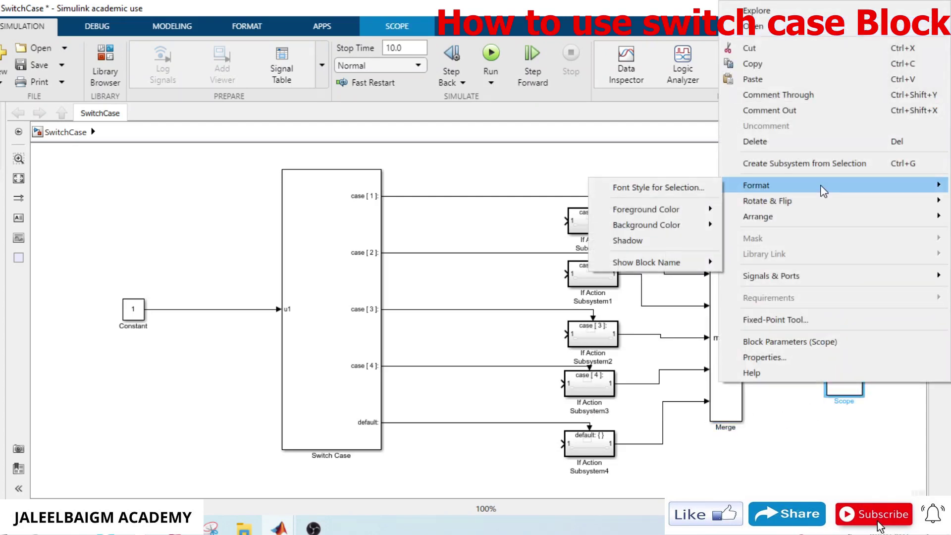
{"action": "mouse_move", "coordinate": [717, 263]}
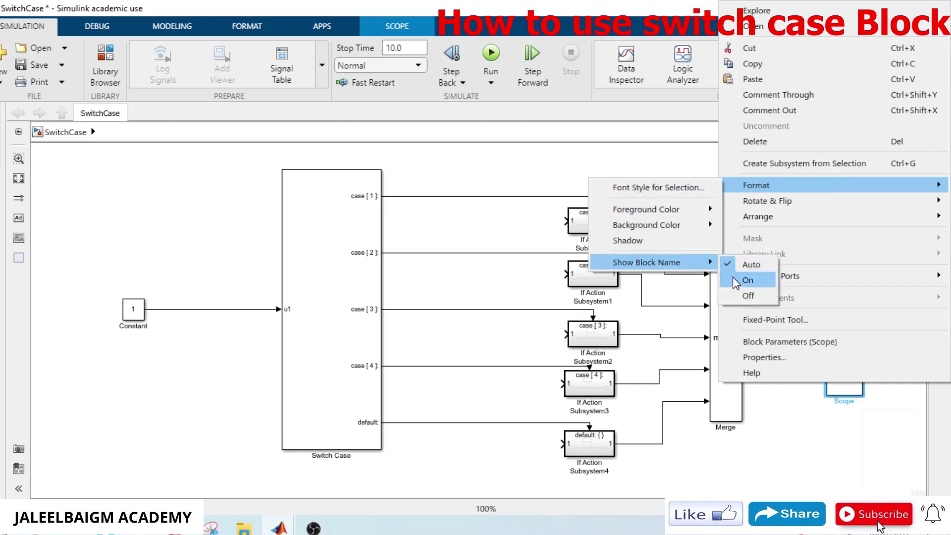
{"action": "left_click", "coordinate": [733, 278]}
{"action": "left_click_drag", "start_coordinate": [841, 365], "coordinate": [802, 364]}
{"action": "left_click", "coordinate": [839, 413]}
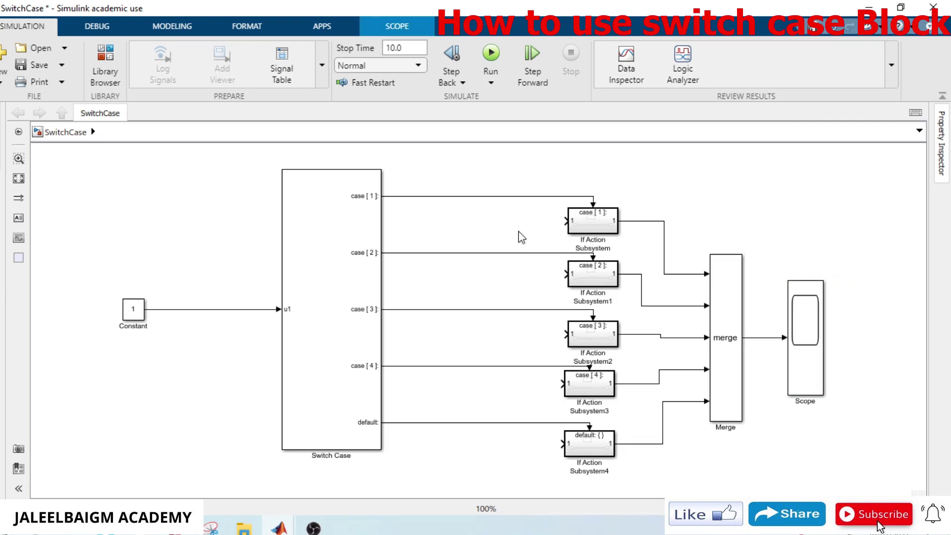
Insert a Sine Wave block with amplitude 100 and wire it into the first If Action Subsystem
{"action": "double_click", "coordinate": [497, 218]}
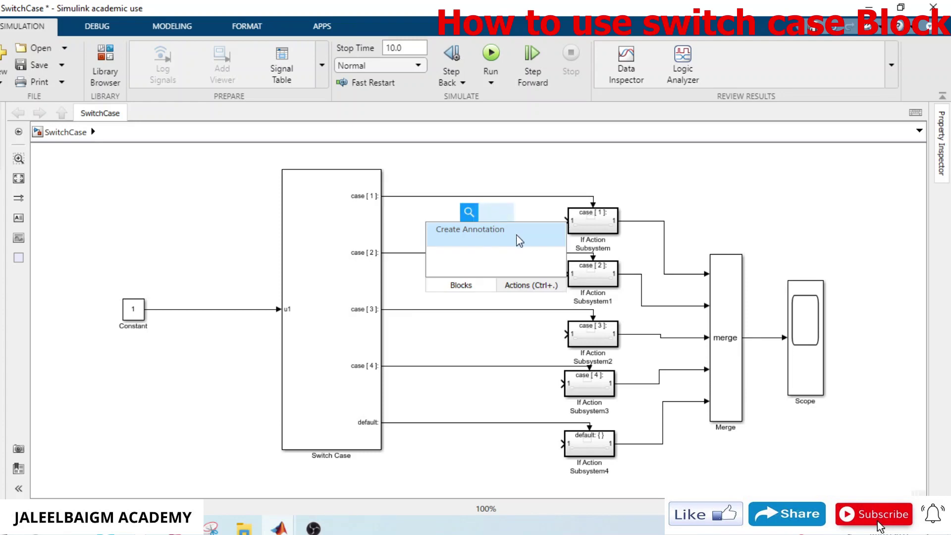
{"action": "type", "text": "sine"}
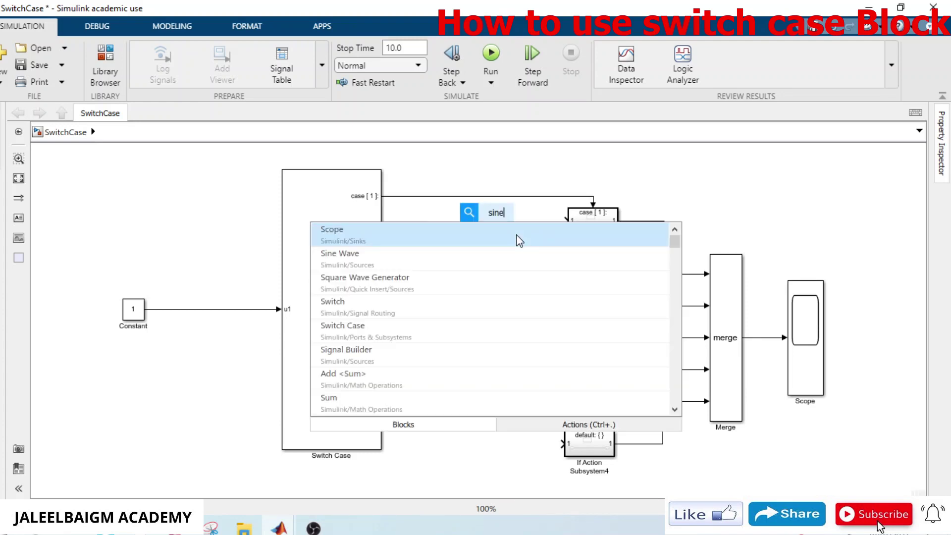
{"action": "type", "text": " wave"}
{"action": "left_click", "coordinate": [518, 241]}
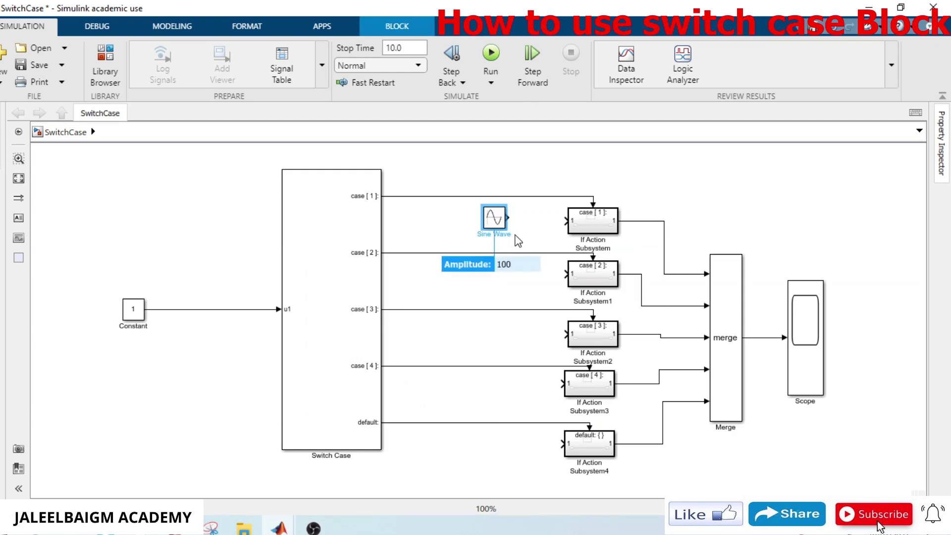
{"action": "left_click", "coordinate": [519, 240]}
{"action": "left_click_drag", "start_coordinate": [508, 217], "coordinate": [564, 220]}
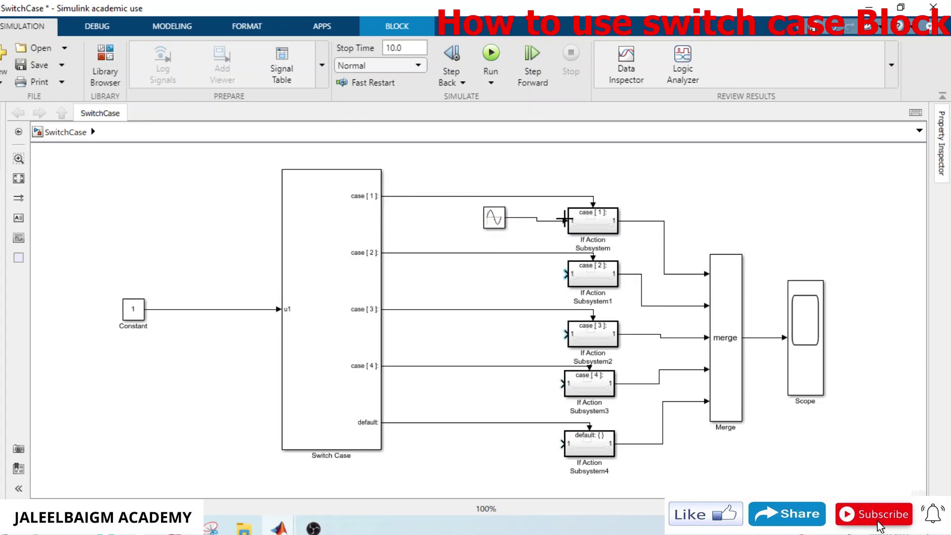
{"action": "left_click_drag", "start_coordinate": [492, 225], "coordinate": [491, 229]}
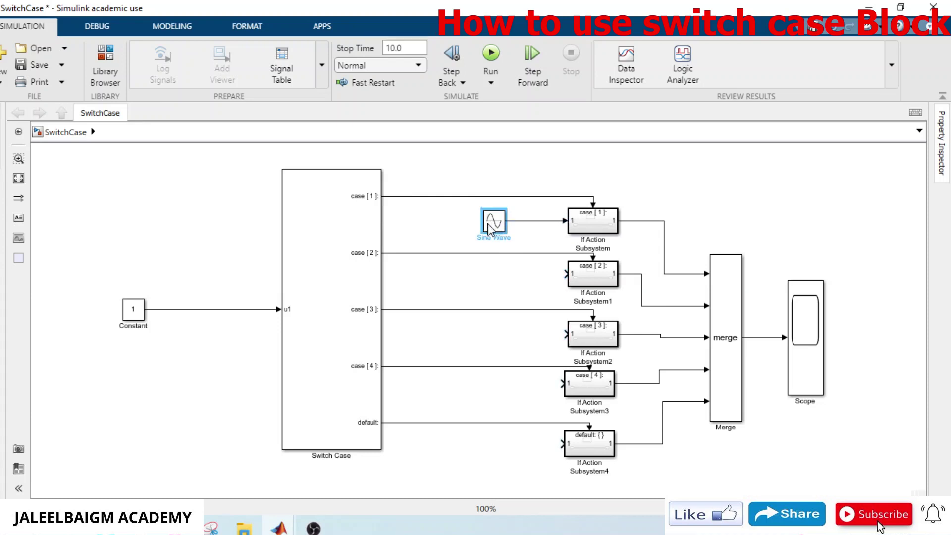
Turn on the Sine Wave block's name label
{"action": "right_click", "coordinate": [490, 229]}
{"action": "mouse_move", "coordinate": [645, 190]}
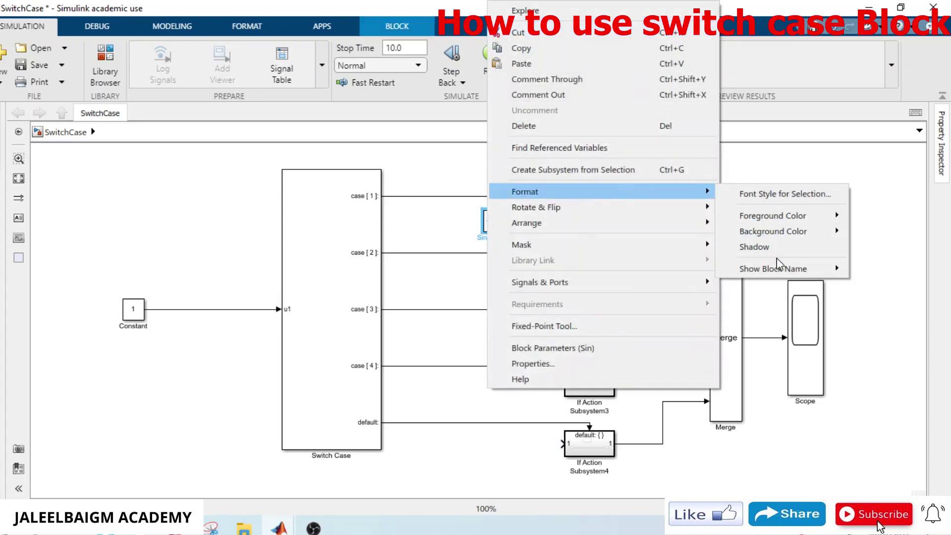
{"action": "mouse_move", "coordinate": [783, 268]}
{"action": "left_click", "coordinate": [860, 289]}
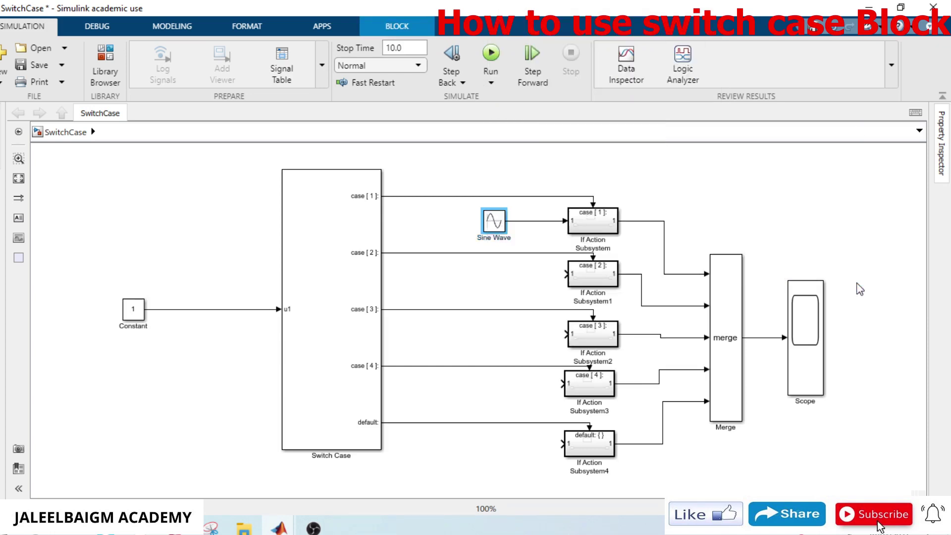
Insert a Square Wave Generator block with amplitude 200
{"action": "double_click", "coordinate": [463, 277]}
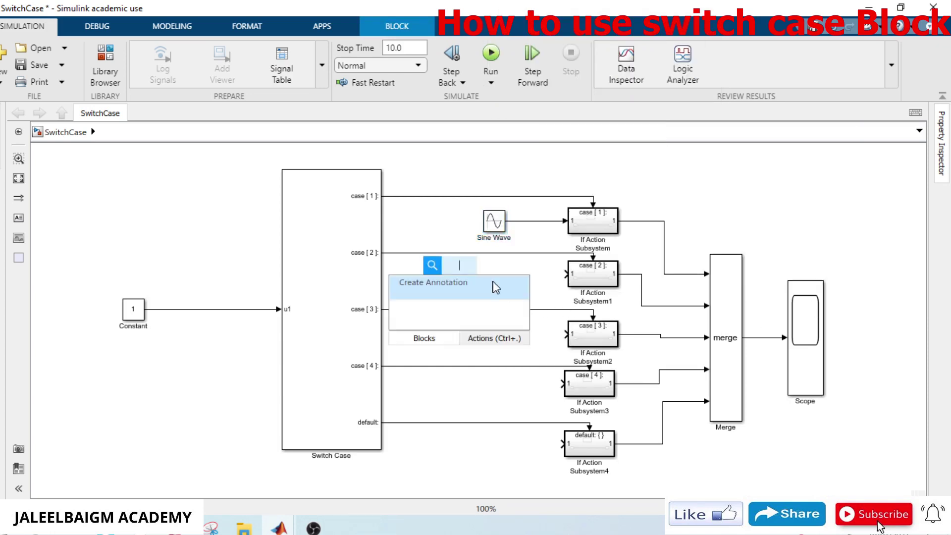
{"action": "type", "text": "sq"}
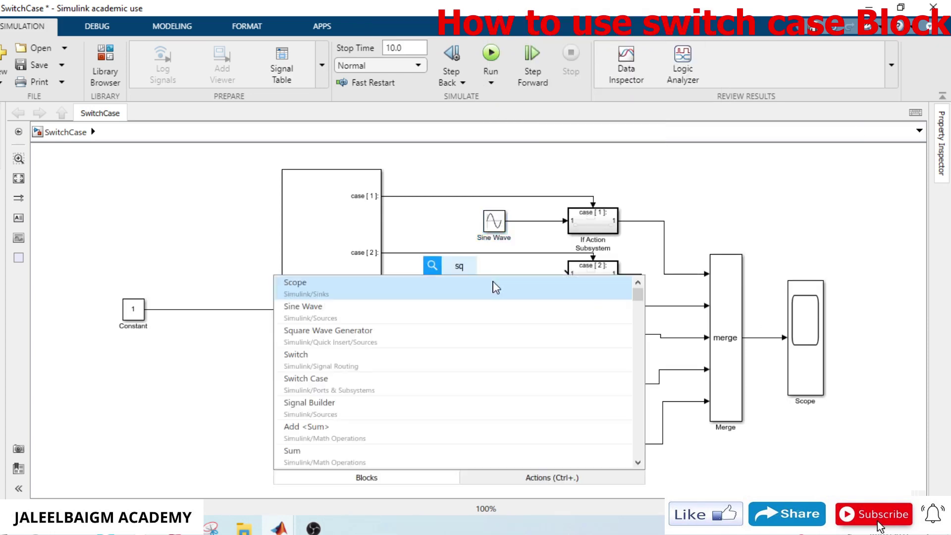
{"action": "type", "text": "au"}
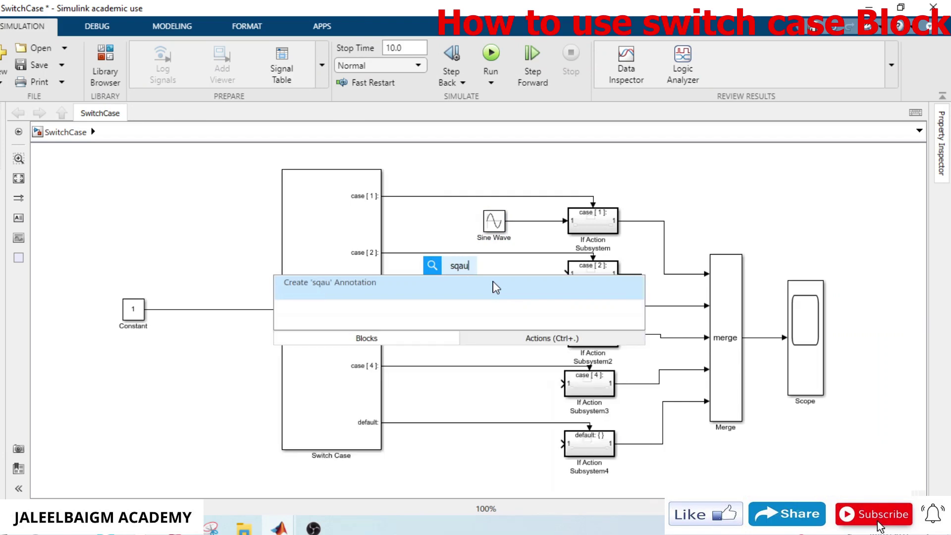
{"action": "key", "text": "BackSpace"}
{"action": "type", "text": "ua"}
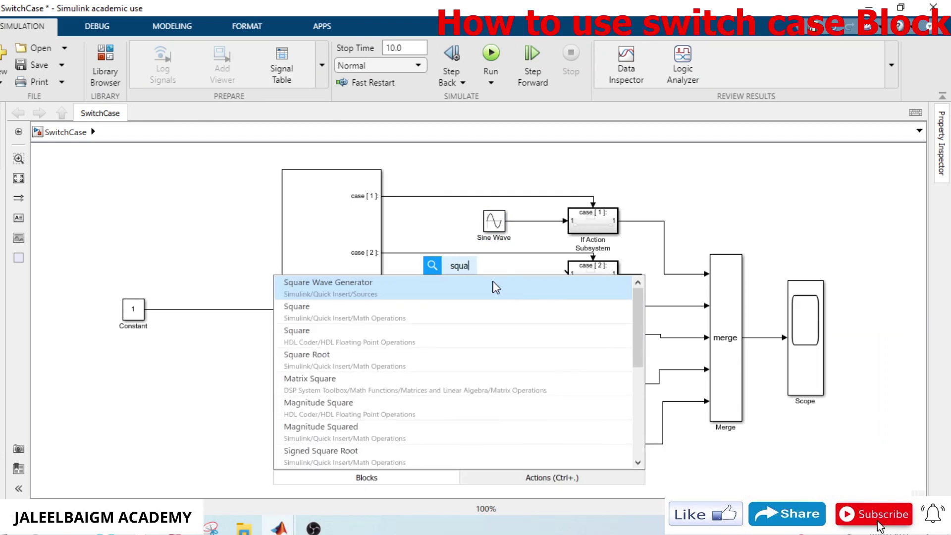
{"action": "type", "text": "re wave"}
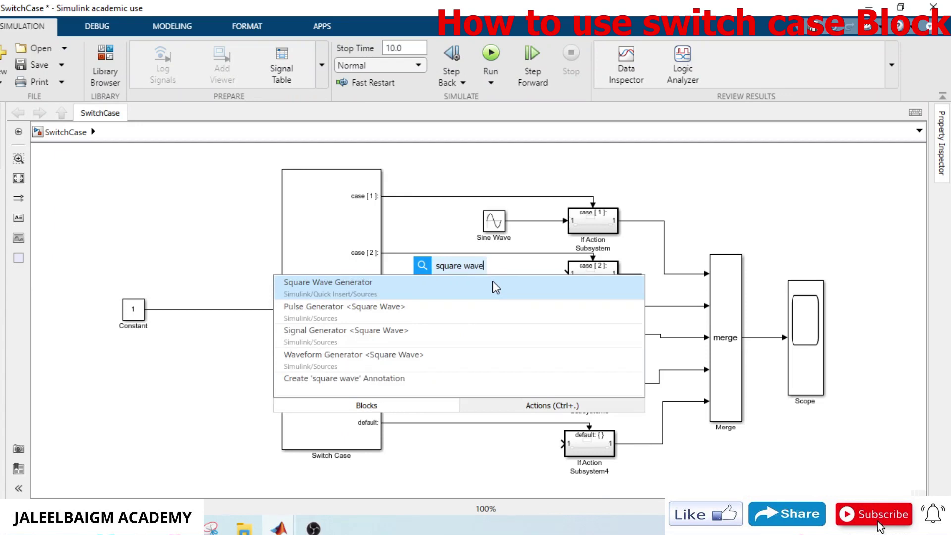
{"action": "left_click", "coordinate": [495, 287]}
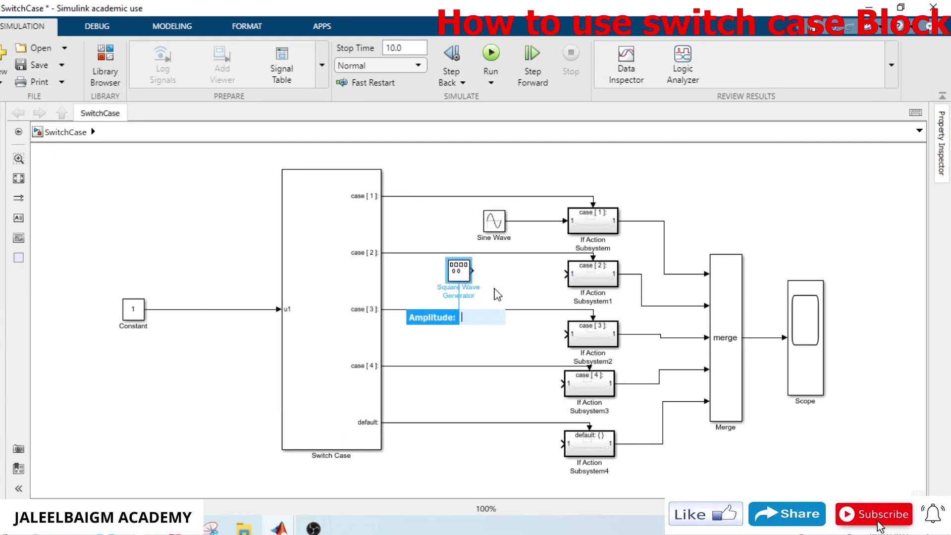
{"action": "type", "text": "200"}
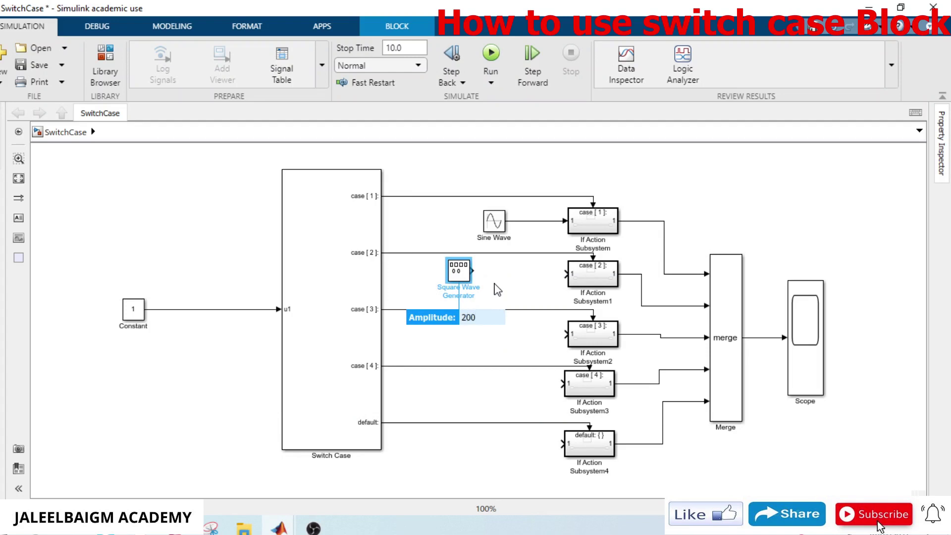
{"action": "left_click", "coordinate": [497, 290]}
Wire the Square Wave Generator to If Action Subsystem1 and display its name
{"action": "left_click_drag", "start_coordinate": [473, 271], "coordinate": [564, 272]}
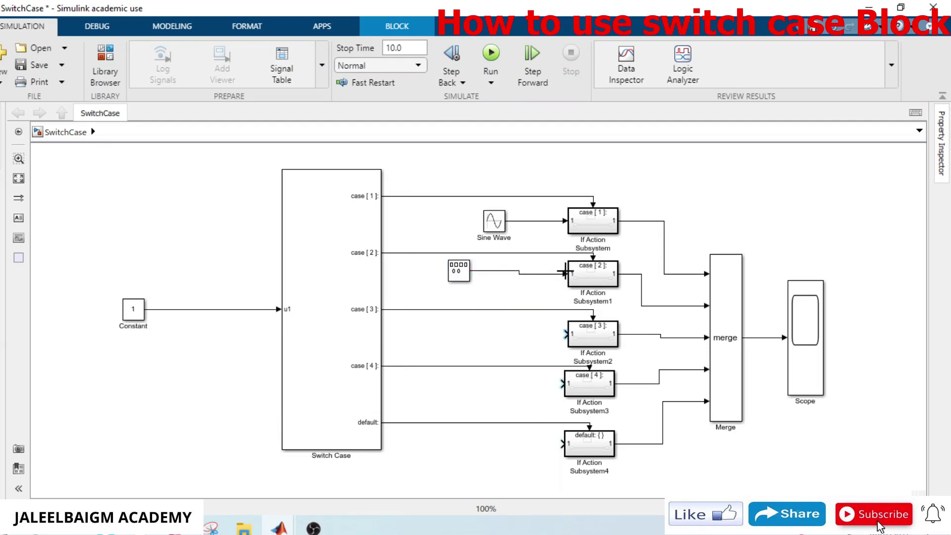
{"action": "left_click_drag", "start_coordinate": [459, 285], "coordinate": [461, 288]}
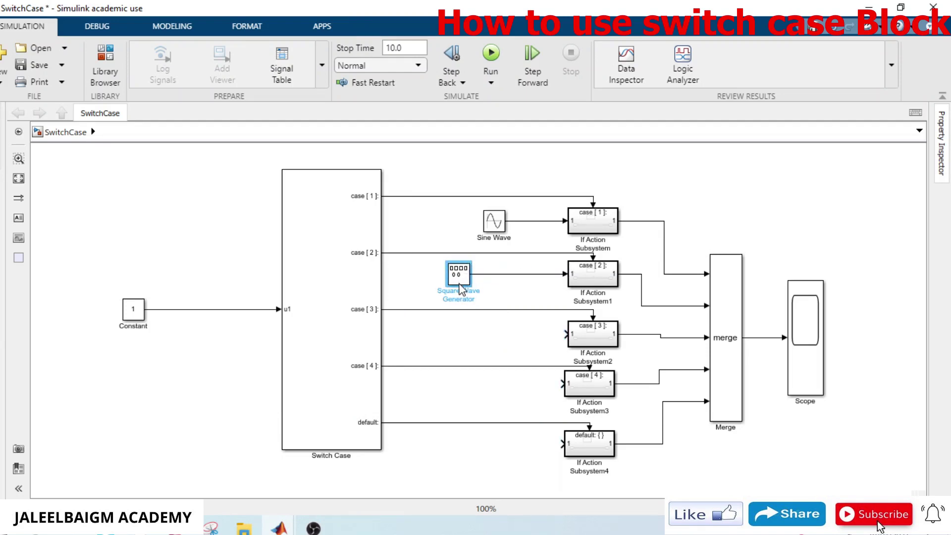
{"action": "right_click", "coordinate": [461, 289]}
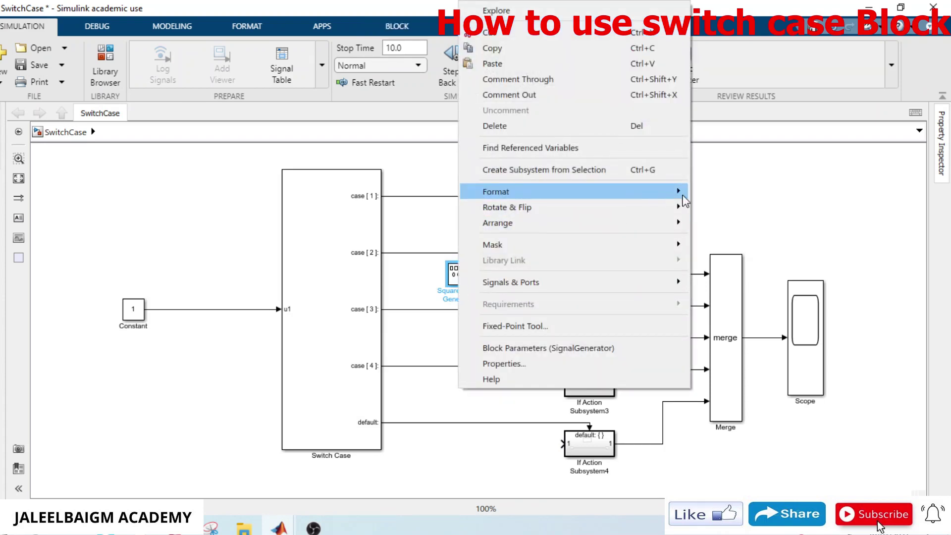
{"action": "mouse_move", "coordinate": [685, 201]}
{"action": "mouse_move", "coordinate": [735, 263]}
{"action": "left_click", "coordinate": [822, 284]}
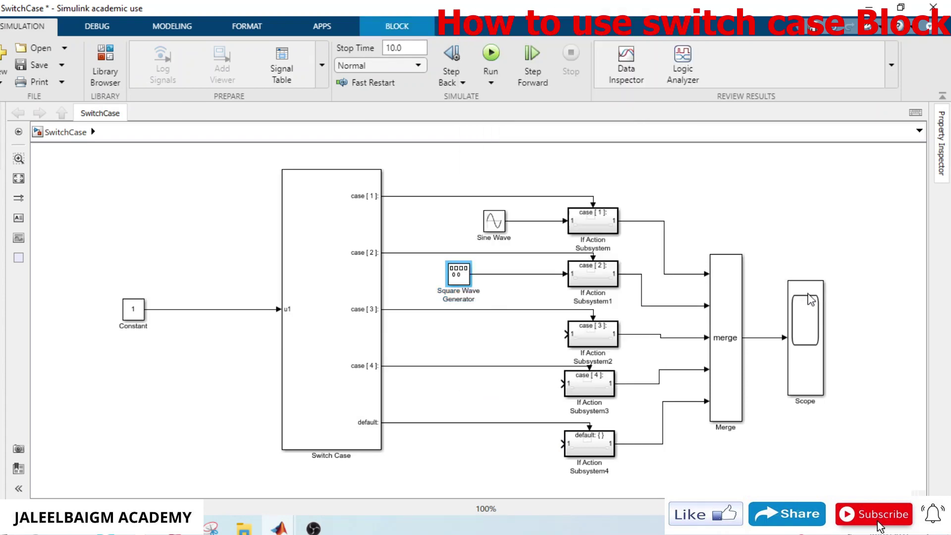
{"action": "double_click", "coordinate": [460, 277]}
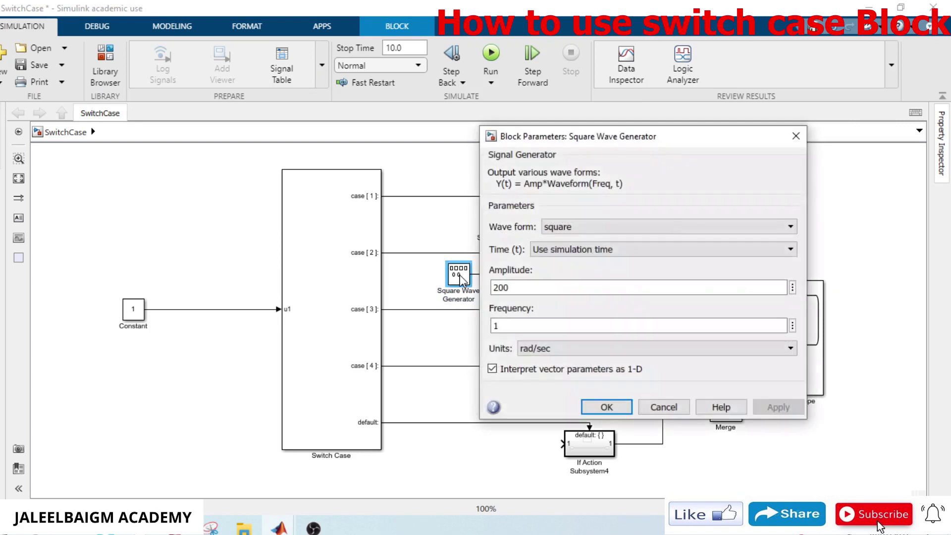
{"action": "left_click", "coordinate": [606, 406]}
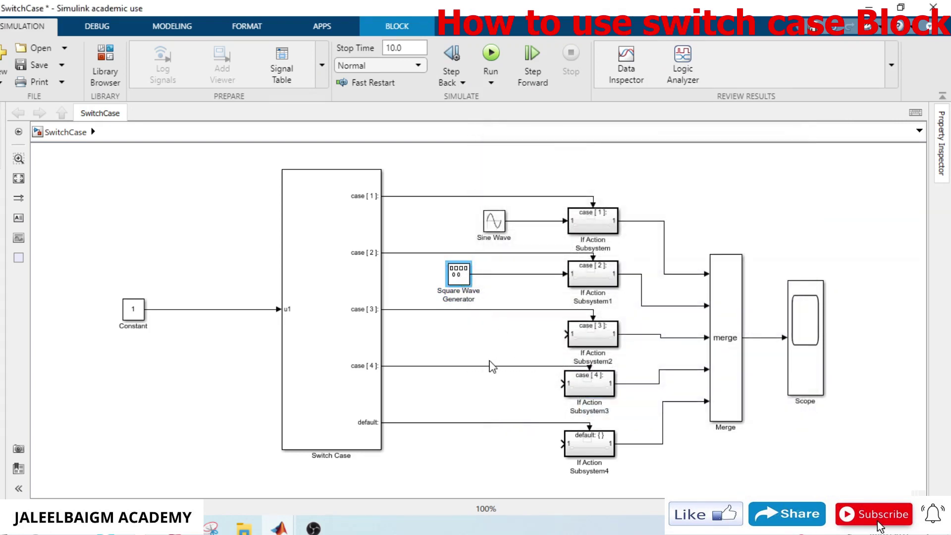
Duplicate the generator and set the copy to a sine waveform with amplitude 300
{"action": "mouse_move", "coordinate": [470, 273]}
{"action": "left_mouse_down"}
{"action": "mouse_move", "coordinate": [473, 329]}
{"action": "mouse_move", "coordinate": [568, 334]}
{"action": "left_mouse_up"}
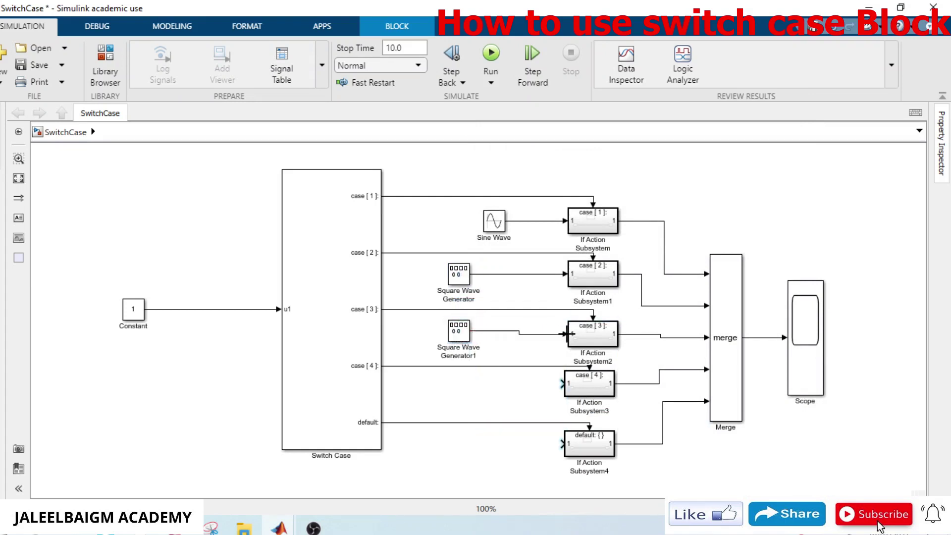
{"action": "left_click_drag", "start_coordinate": [460, 336], "coordinate": [461, 343]}
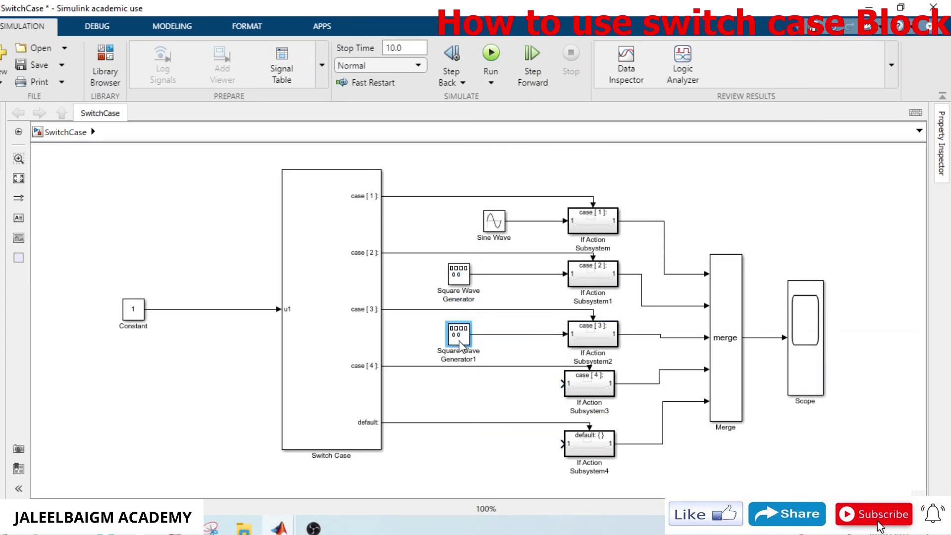
{"action": "double_click", "coordinate": [461, 347]}
{"action": "left_click", "coordinate": [560, 291]}
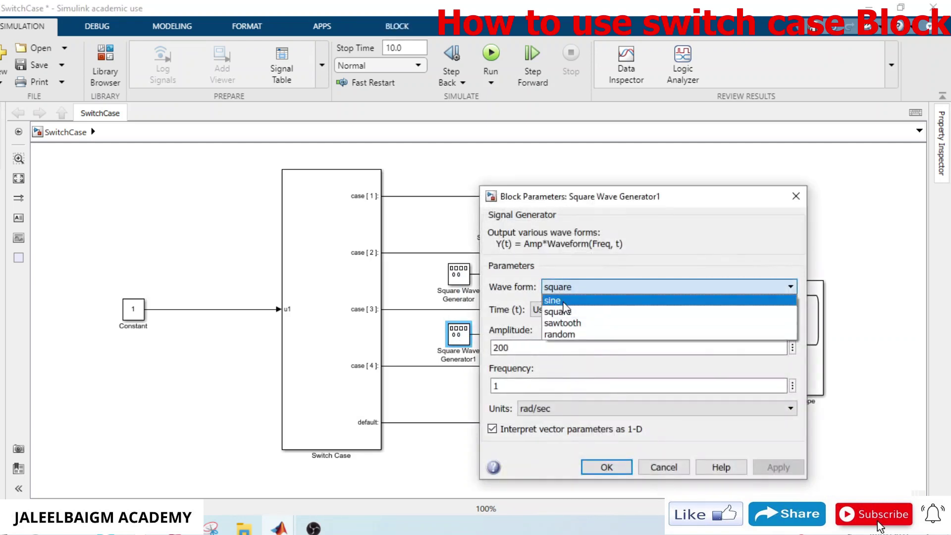
{"action": "left_click", "coordinate": [549, 299]}
{"action": "double_click", "coordinate": [529, 346]}
{"action": "type", "text": "3"}
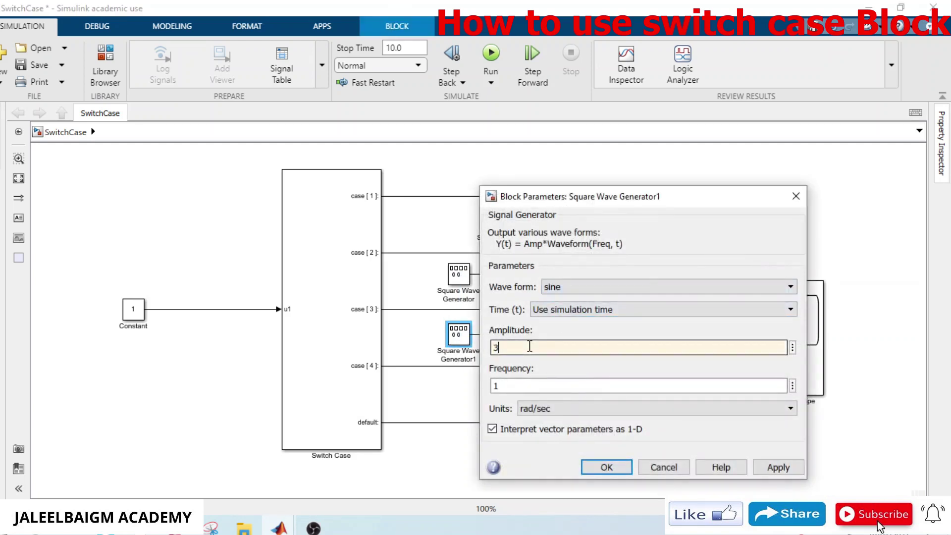
{"action": "type", "text": "00"}
{"action": "left_click", "coordinate": [605, 467]}
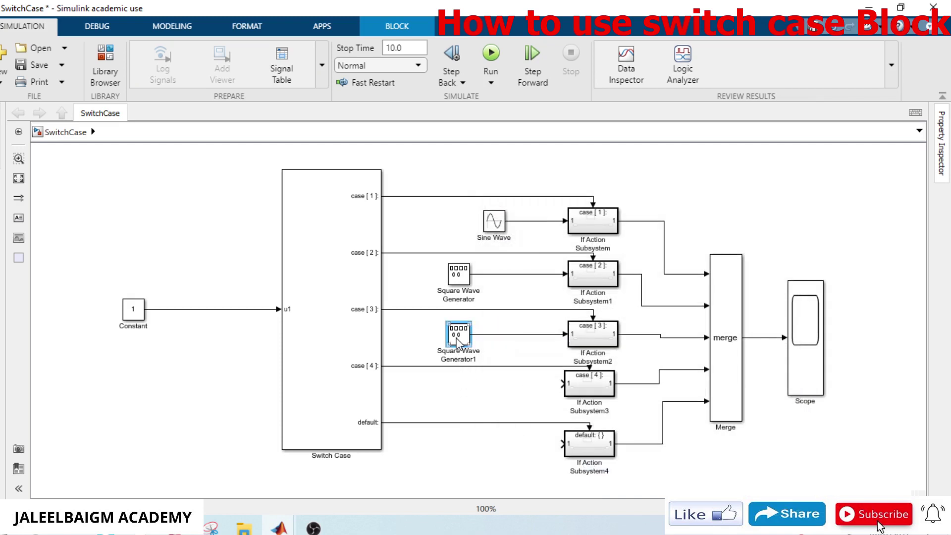
{"action": "left_click_drag", "start_coordinate": [488, 233], "coordinate": [453, 241]}
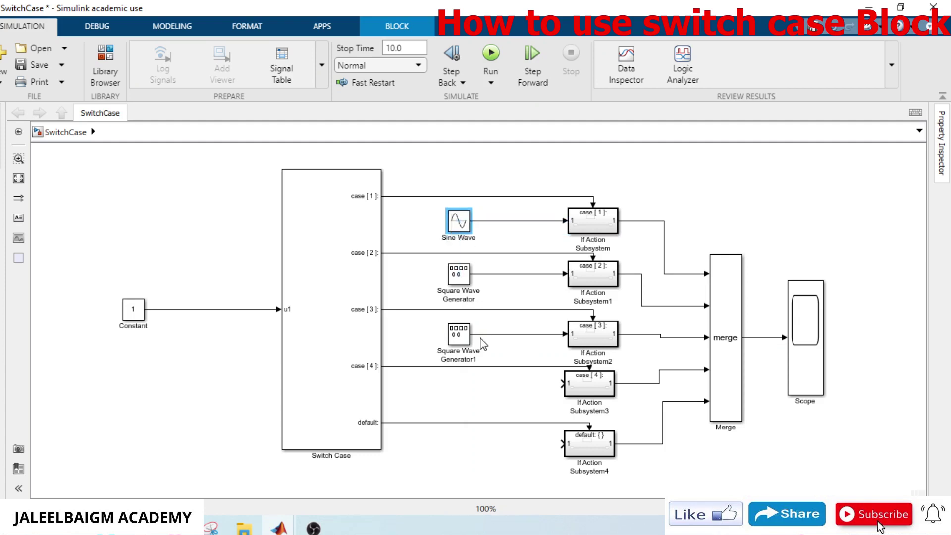
Copy a generator into If Action Subsystem3 as a sawtooth with amplitude 400
{"action": "left_click", "coordinate": [454, 336]}
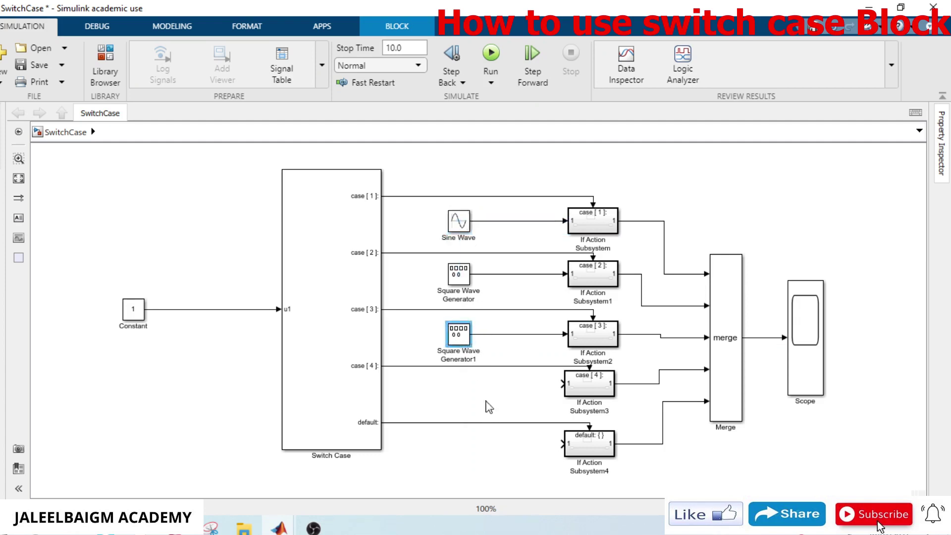
{"action": "left_click_drag", "start_coordinate": [467, 345], "coordinate": [467, 395]}
{"action": "left_click", "coordinate": [486, 384]}
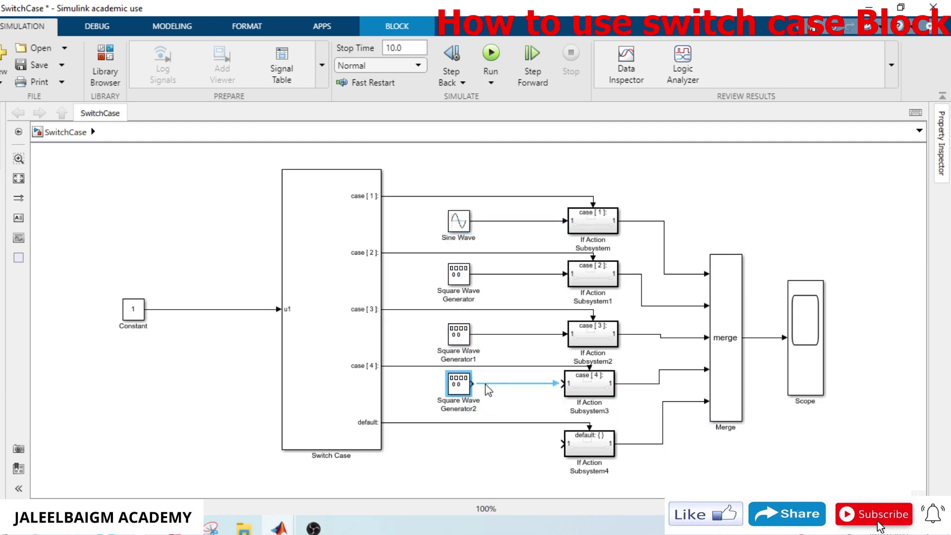
{"action": "double_click", "coordinate": [460, 388]}
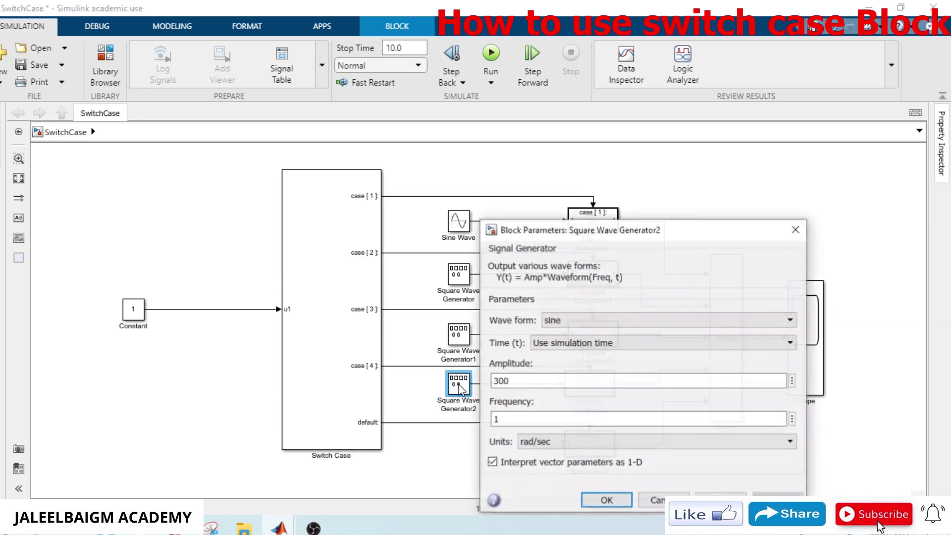
{"action": "left_click", "coordinate": [582, 325]}
{"action": "left_click", "coordinate": [582, 358]}
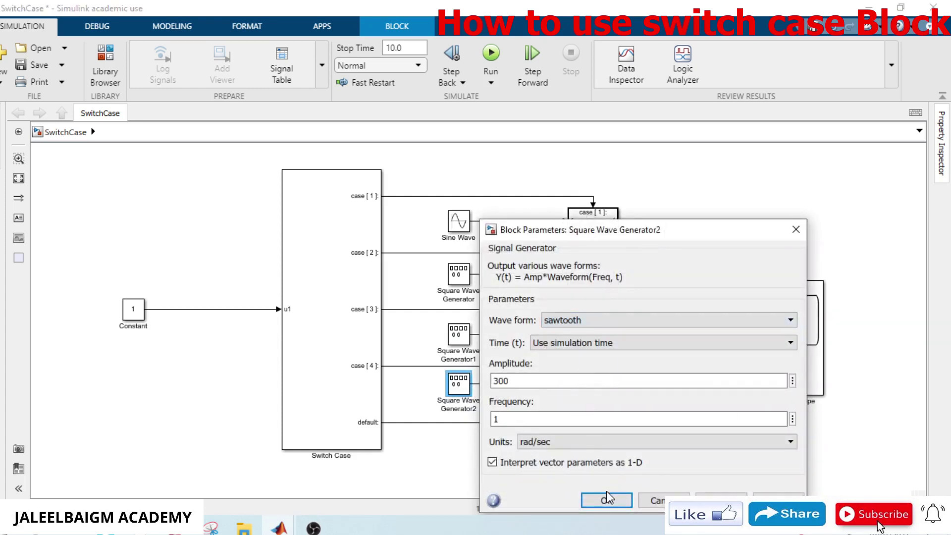
{"action": "double_click", "coordinate": [498, 381]}
{"action": "left_click", "coordinate": [498, 382]}
{"action": "key", "text": "BackSpace"}
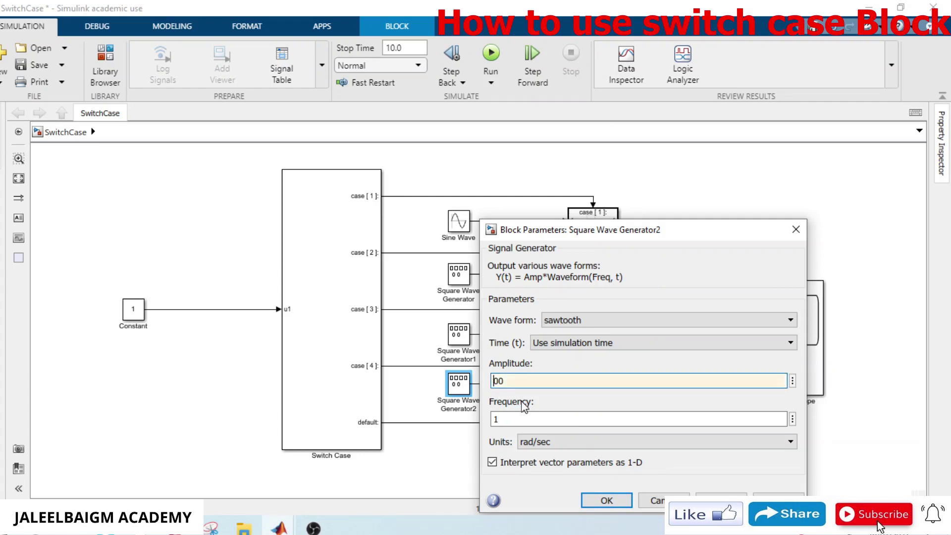
{"action": "type", "text": "4"}
{"action": "left_click", "coordinate": [605, 500]}
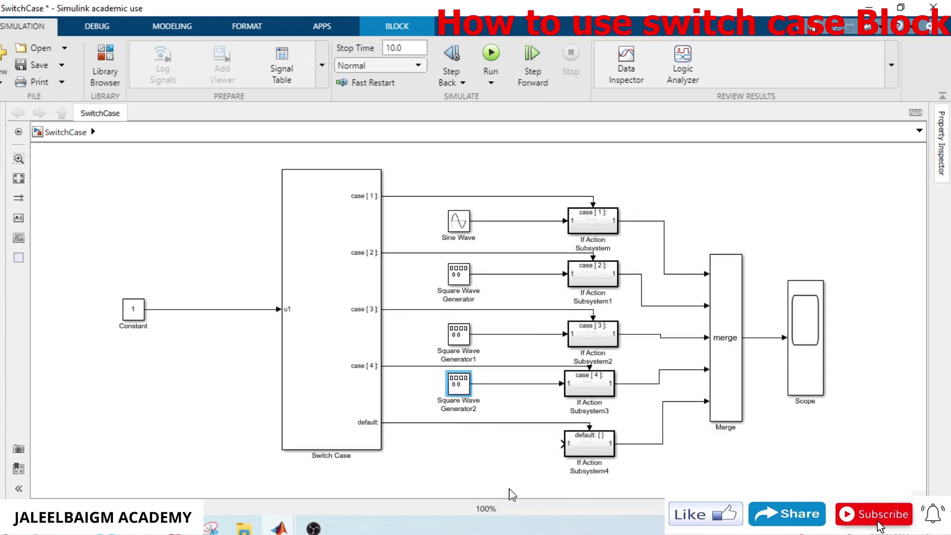
Copy a generator beside If Action Subsystem4 as a random waveform with amplitude 200
{"action": "left_click_drag", "start_coordinate": [460, 394], "coordinate": [564, 444]}
{"action": "double_click", "coordinate": [460, 445]}
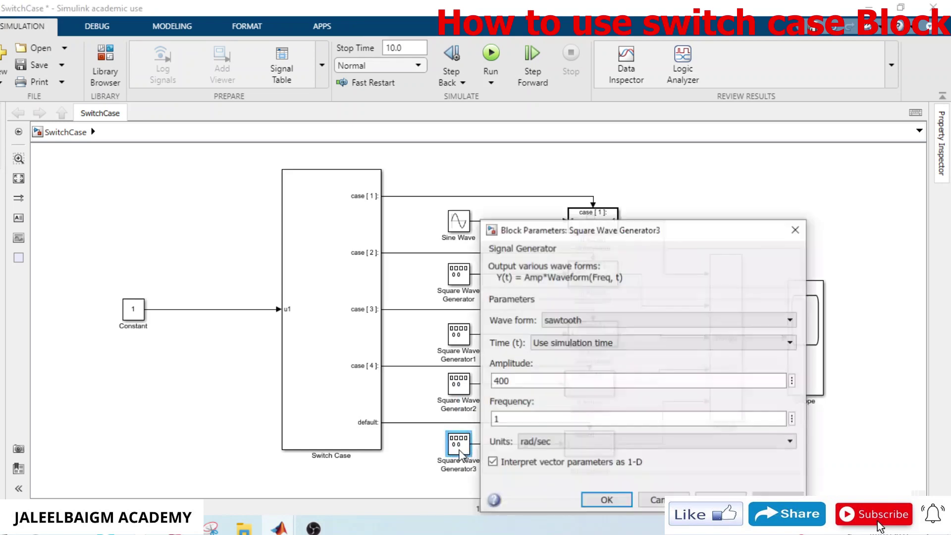
{"action": "left_click", "coordinate": [567, 321]}
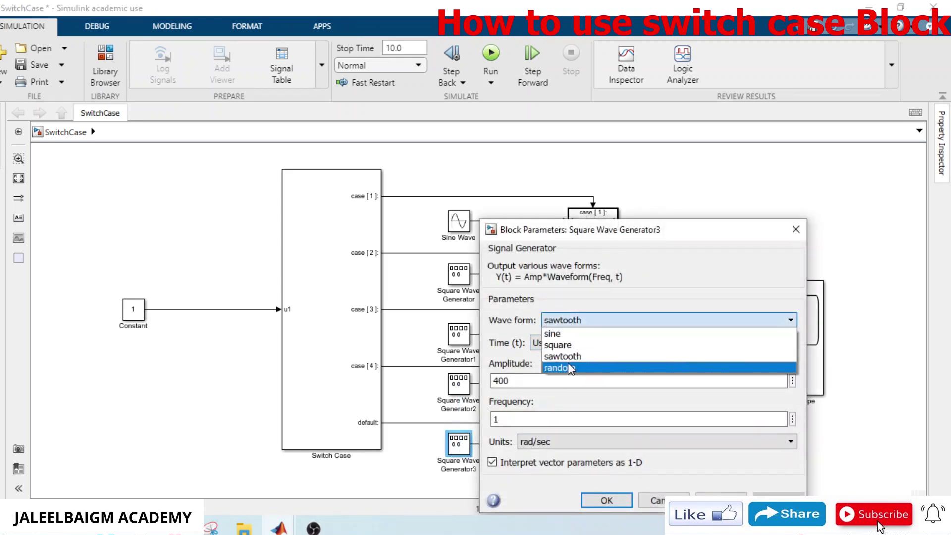
{"action": "left_click", "coordinate": [568, 366]}
{"action": "double_click", "coordinate": [500, 380]}
{"action": "left_click", "coordinate": [496, 380]}
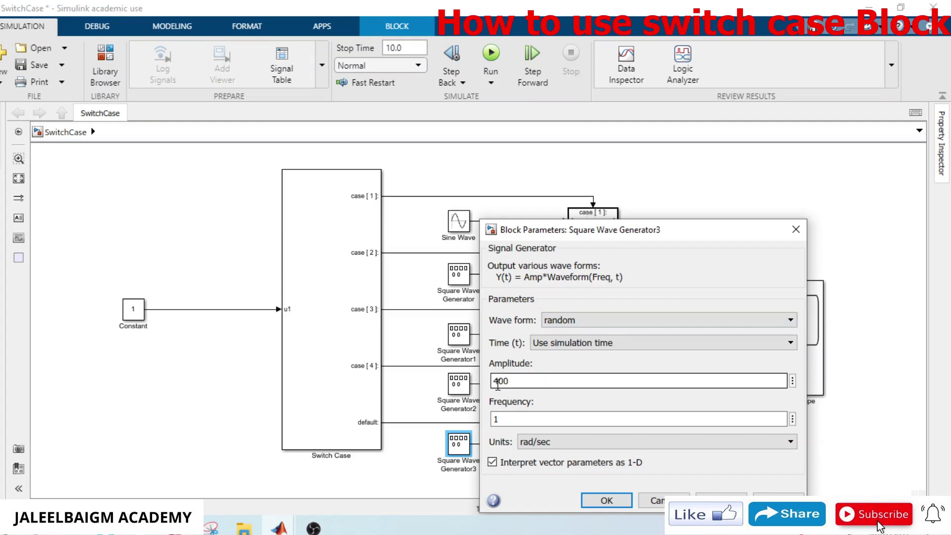
{"action": "key", "text": "BackSpace"}
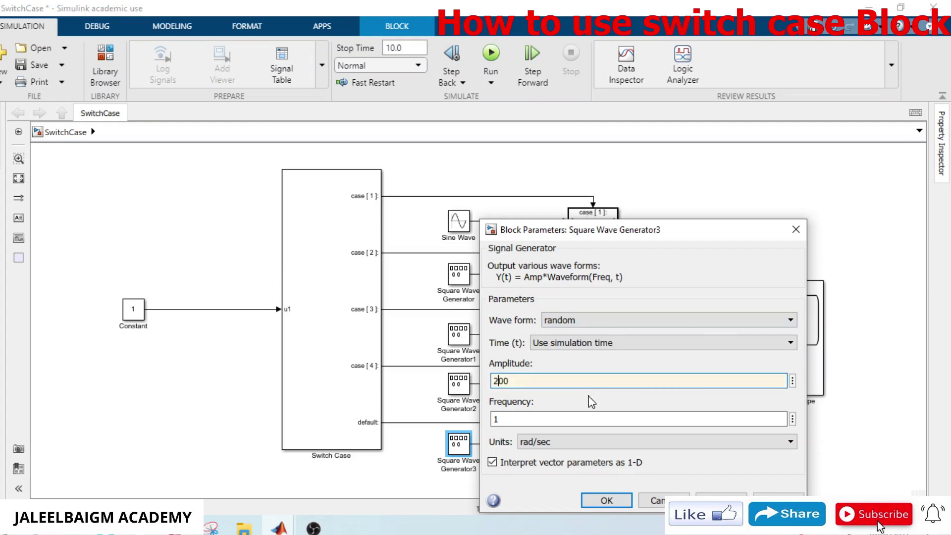
{"action": "key", "text": "Return"}
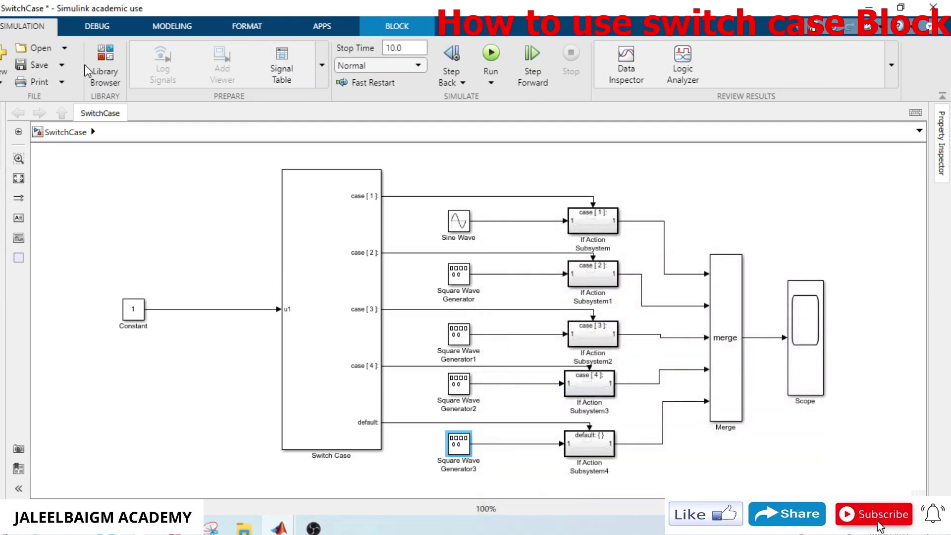
Save and simulate, check the Scope's stepped 100-amplitude sine, then open the Constant block's parameters
{"action": "left_click", "coordinate": [35, 65]}
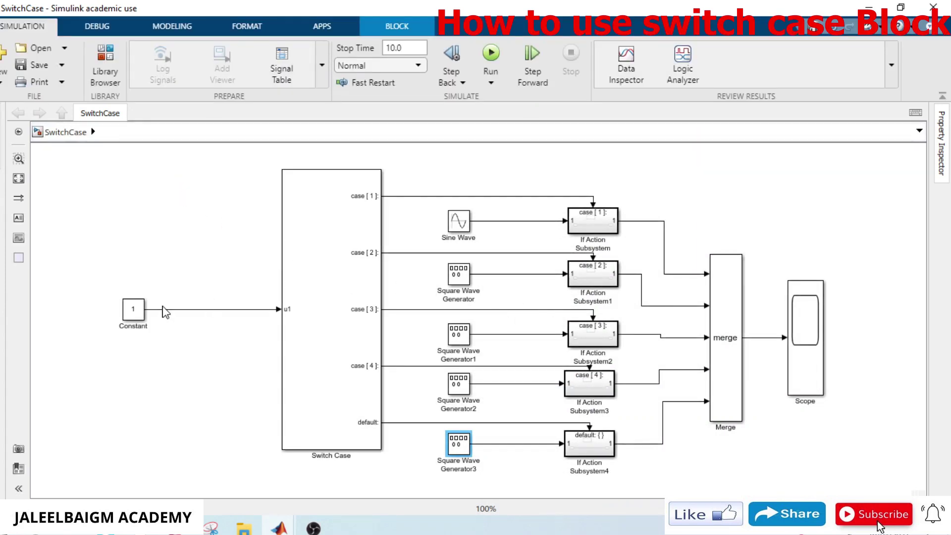
{"action": "left_click", "coordinate": [490, 55]}
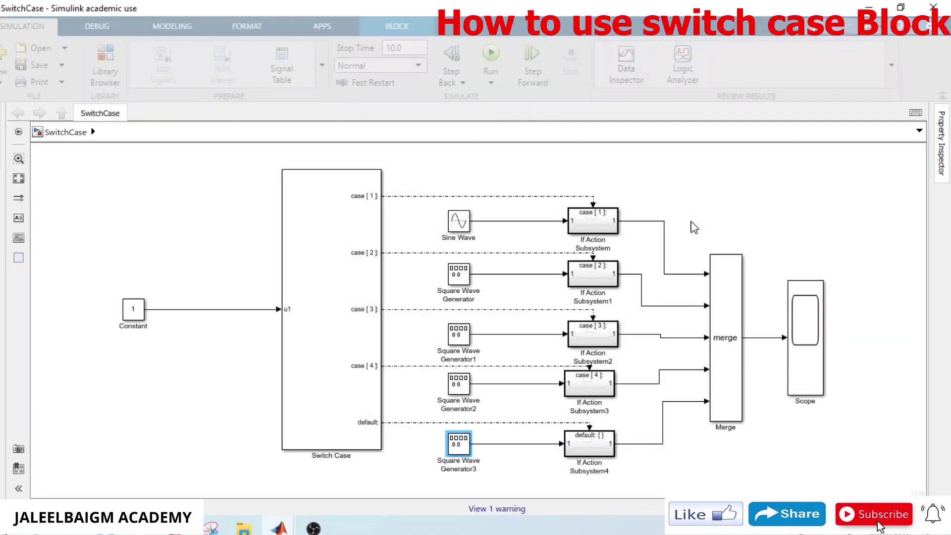
{"action": "left_click", "coordinate": [804, 372]}
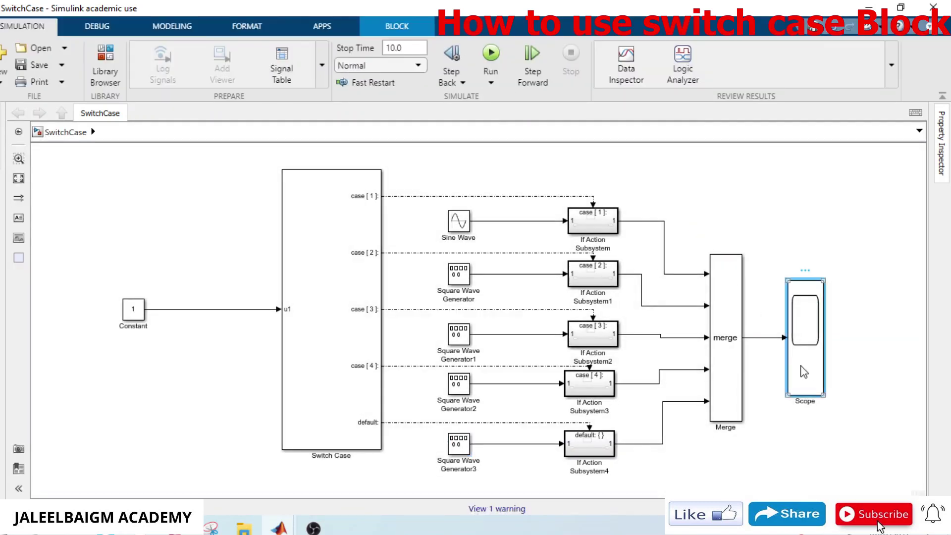
{"action": "double_click", "coordinate": [803, 373]}
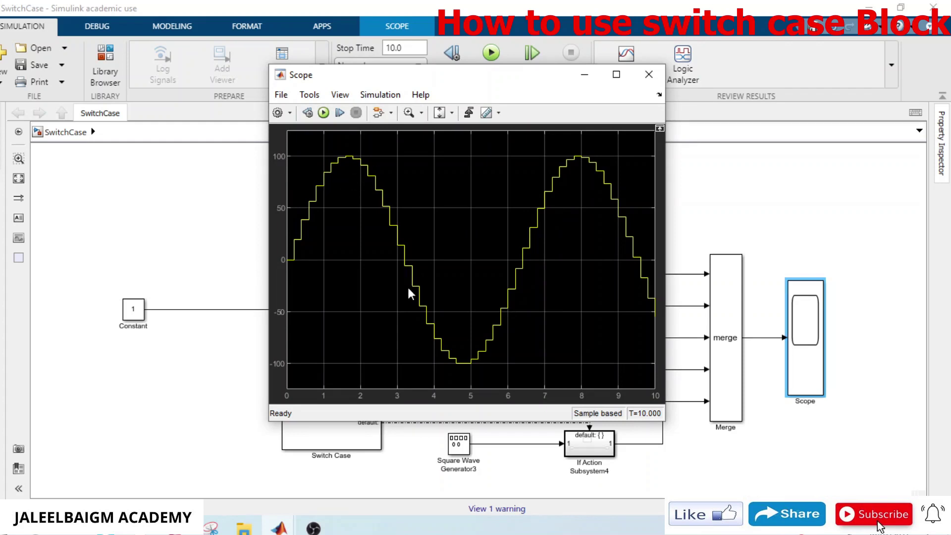
{"action": "left_click", "coordinate": [586, 74]}
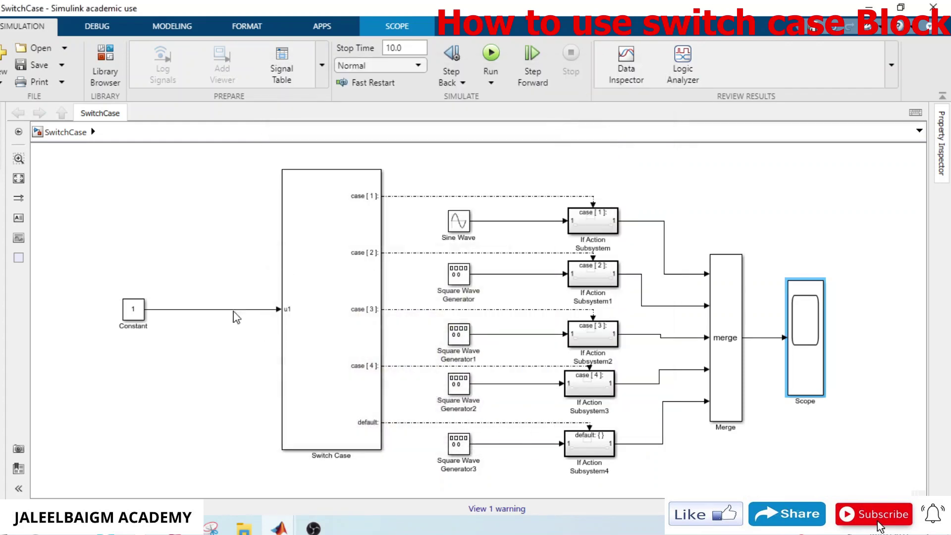
{"action": "left_click", "coordinate": [133, 313]}
{"action": "double_click", "coordinate": [133, 313]}
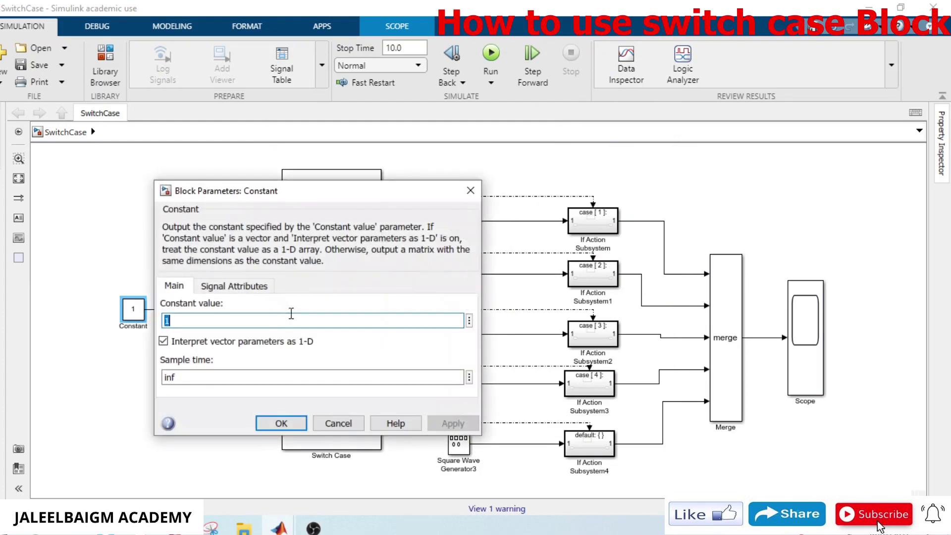
Set the Constant to 2, save, rerun, and view the ±200 square wave on the Scope
{"action": "type", "text": "2"}
{"action": "left_click", "coordinate": [281, 424]}
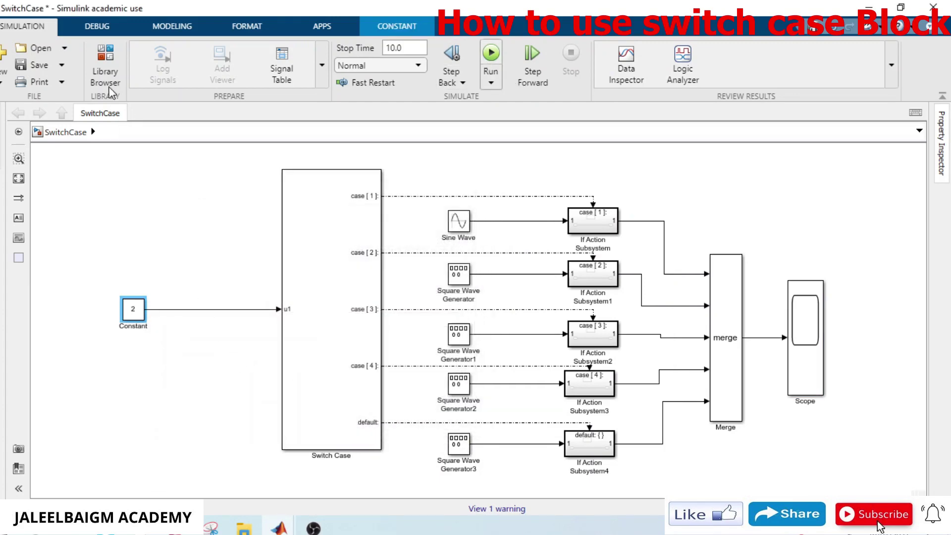
{"action": "left_click", "coordinate": [30, 65]}
{"action": "left_click", "coordinate": [491, 54]}
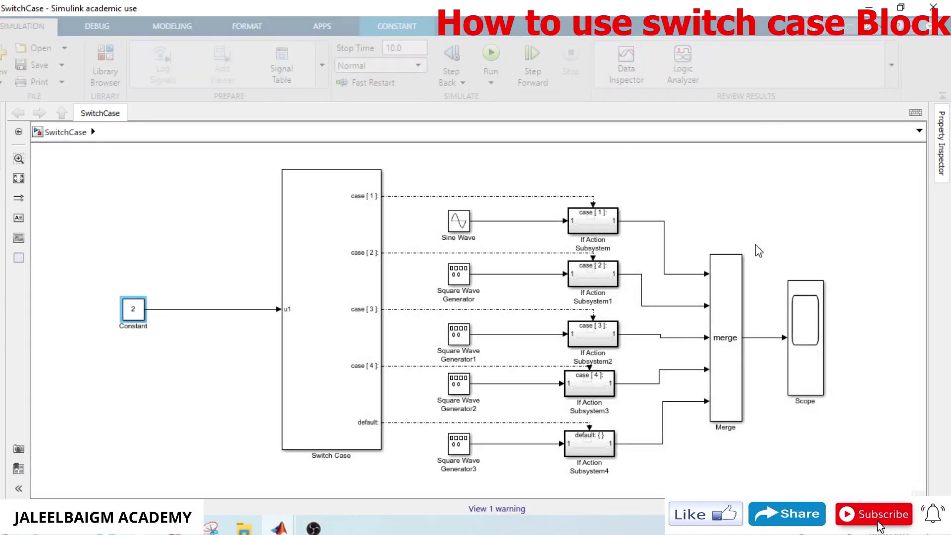
{"action": "left_click", "coordinate": [806, 331]}
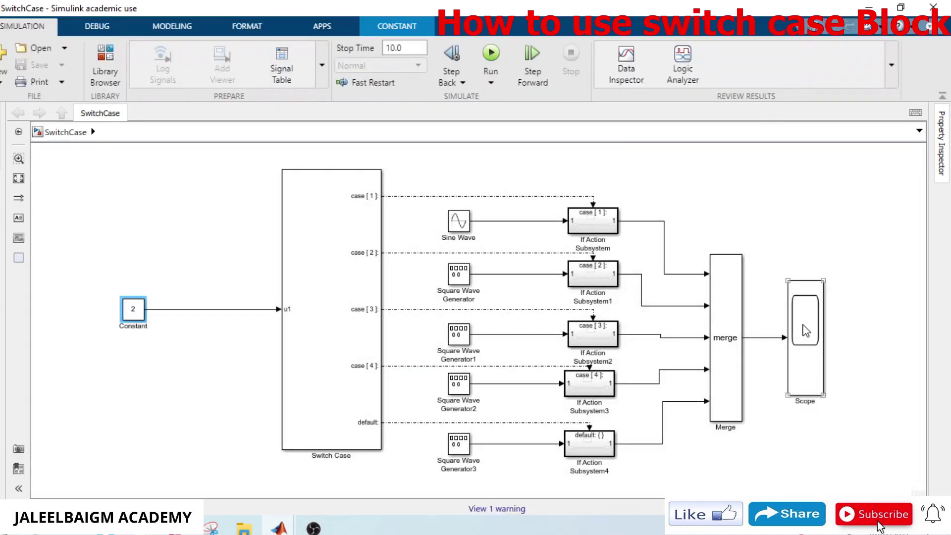
{"action": "double_click", "coordinate": [806, 331]}
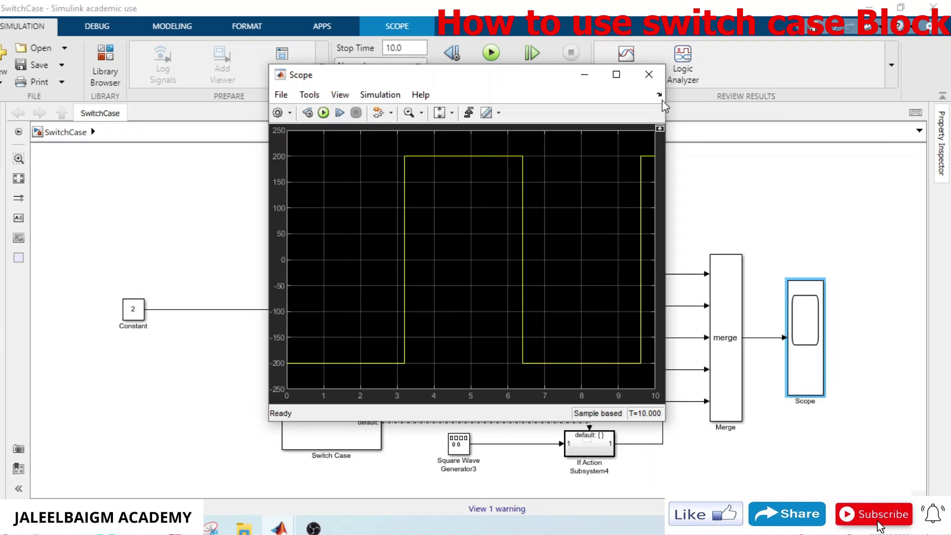
{"action": "left_click", "coordinate": [584, 75]}
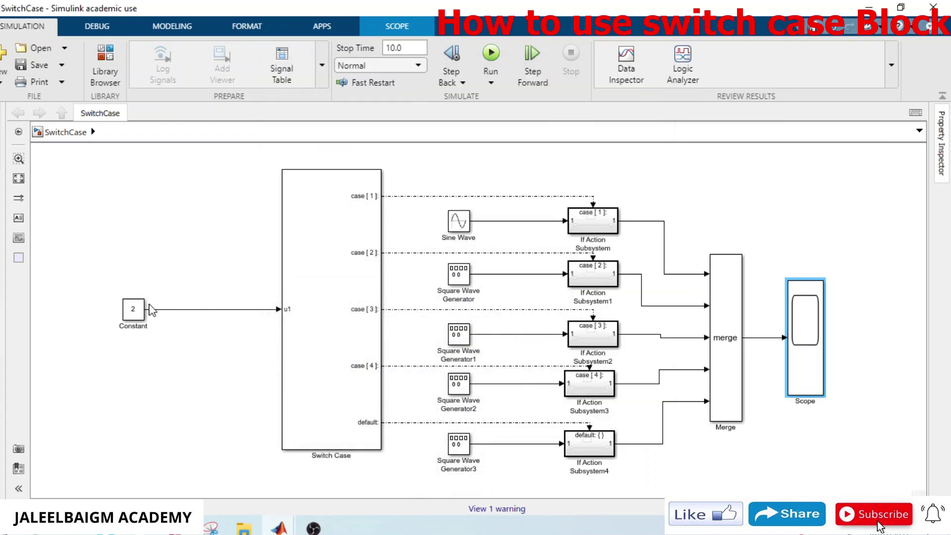
Set the Constant block's value to 3 and save the model
{"action": "double_click", "coordinate": [122, 313]}
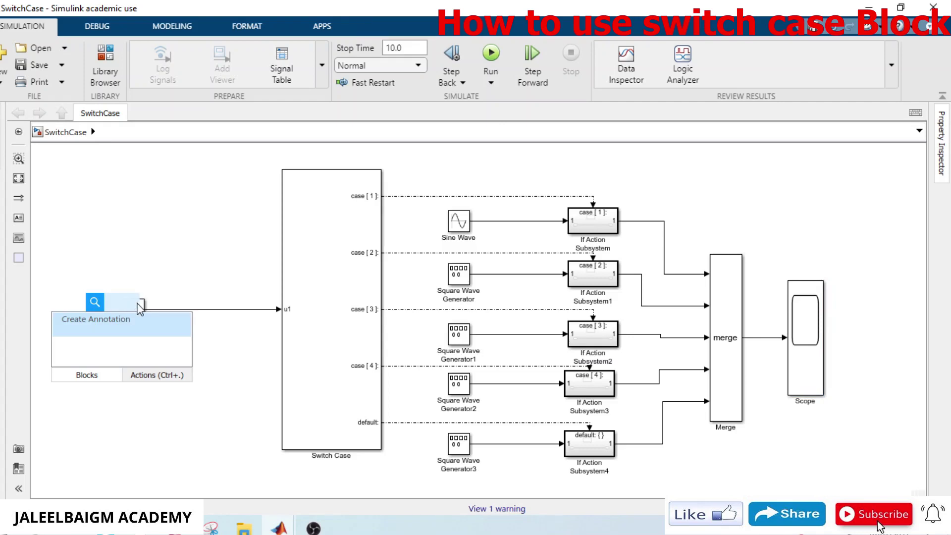
{"action": "left_click", "coordinate": [140, 308]}
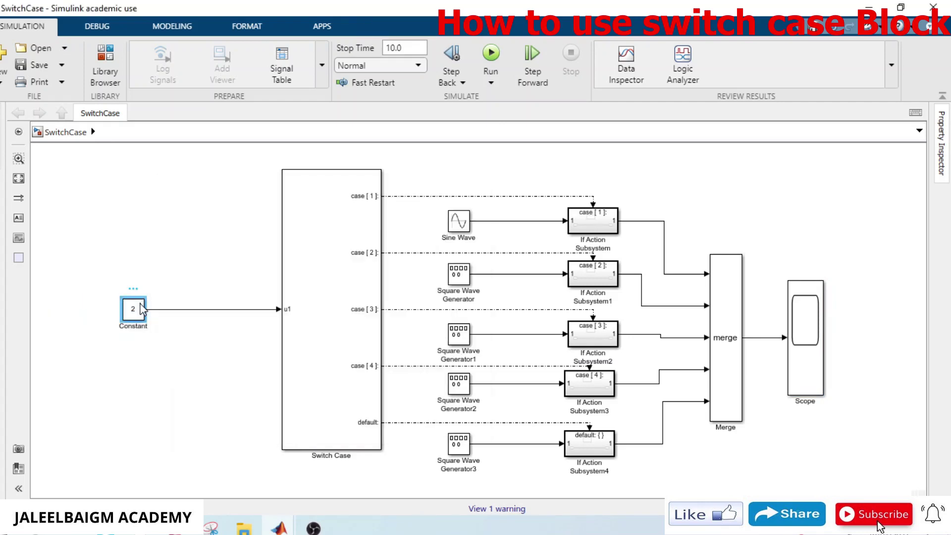
{"action": "double_click", "coordinate": [141, 309]}
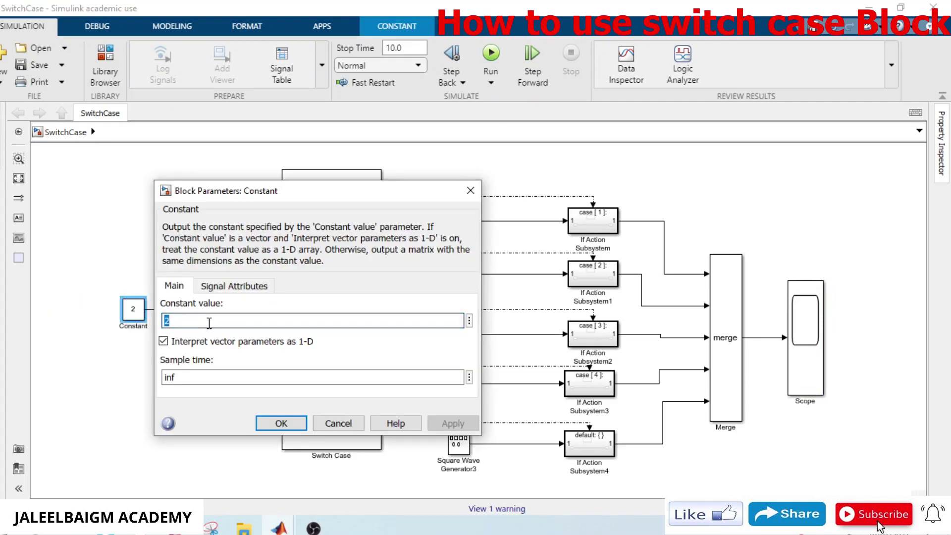
{"action": "type", "text": "3"}
{"action": "left_click", "coordinate": [281, 423]}
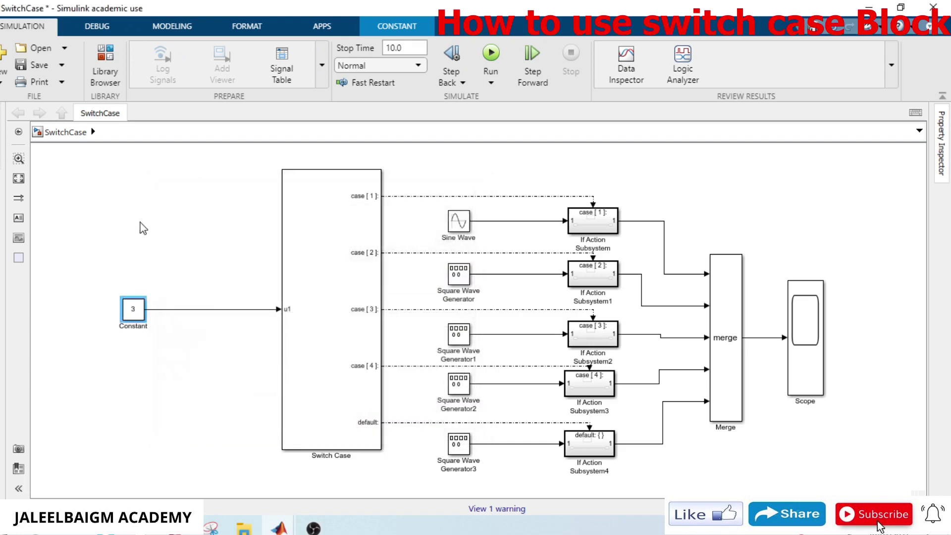
{"action": "left_click", "coordinate": [25, 66]}
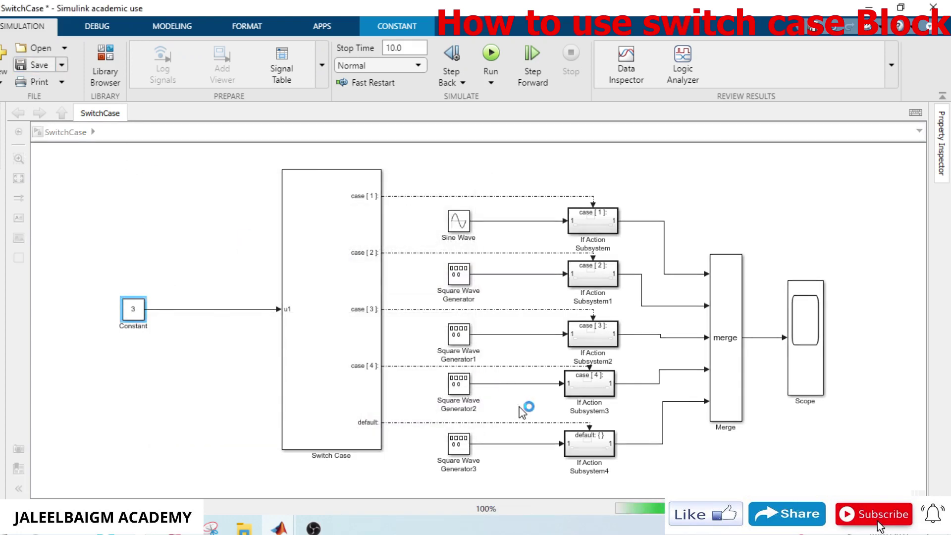
Check Square Wave Generator1's settings, rerun, and view the ±300 stepped sine on the Scope
{"action": "double_click", "coordinate": [451, 339]}
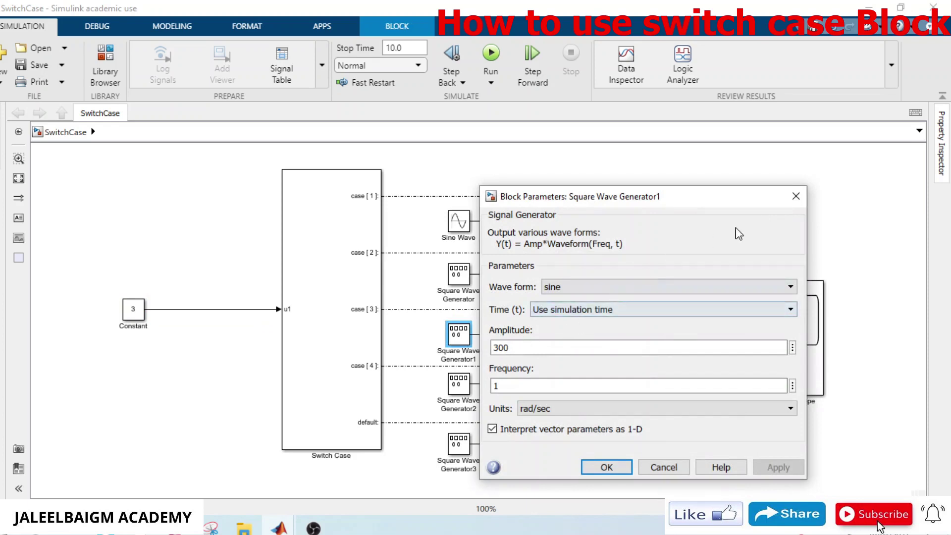
{"action": "left_click", "coordinate": [796, 196]}
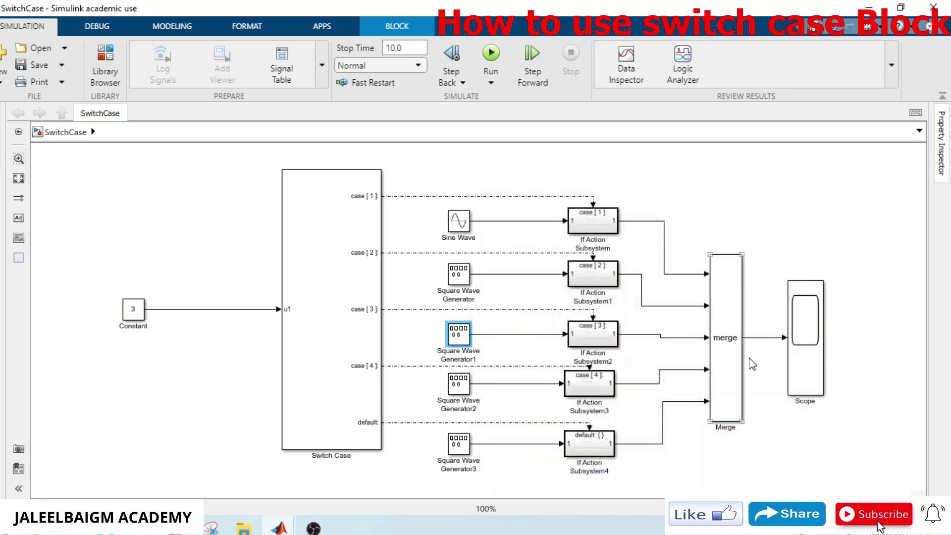
{"action": "double_click", "coordinate": [797, 350]}
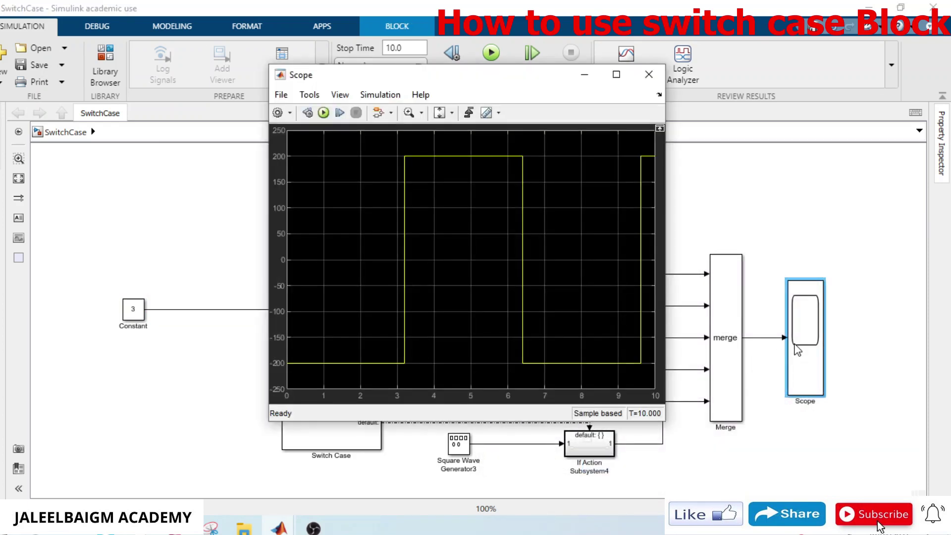
{"action": "left_click", "coordinate": [649, 74]}
{"action": "double_click", "coordinate": [465, 338]}
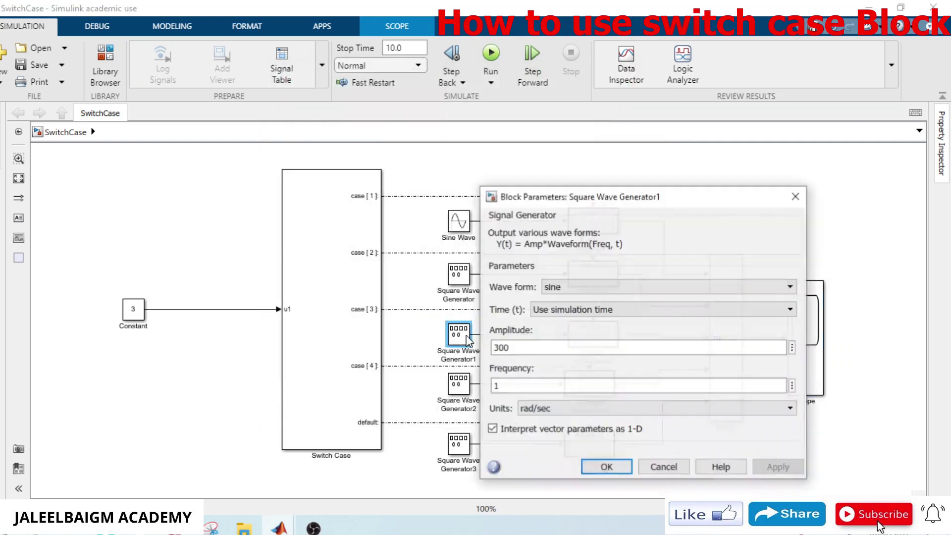
{"action": "left_click", "coordinate": [676, 467]}
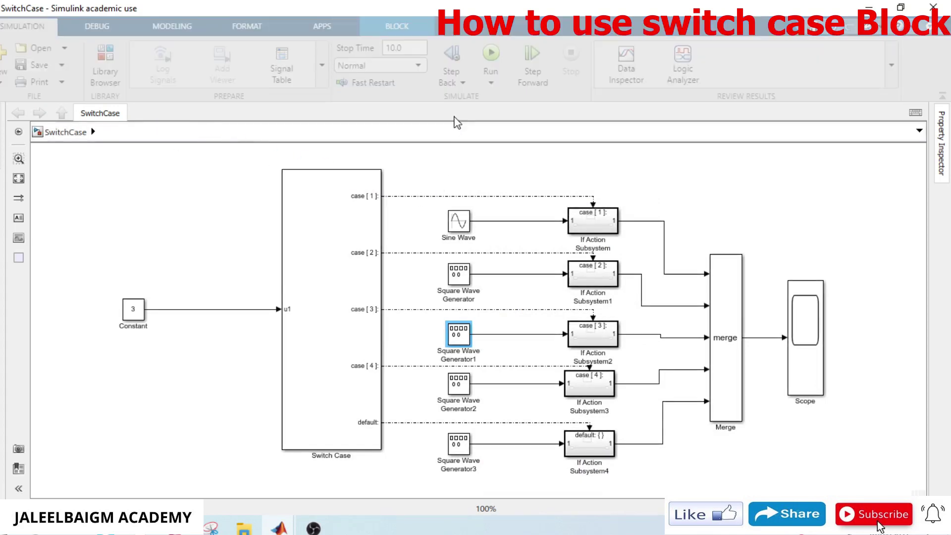
{"action": "left_click", "coordinate": [490, 54]}
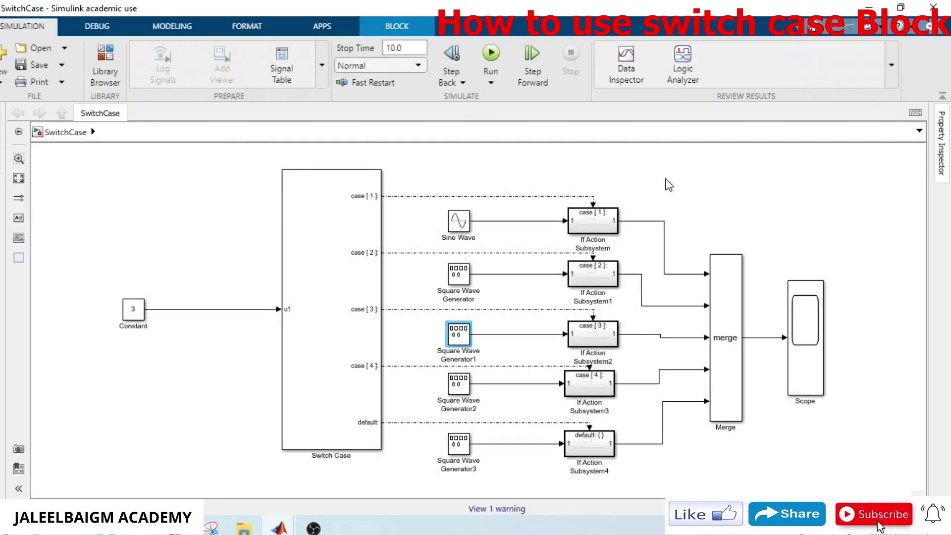
{"action": "double_click", "coordinate": [813, 366]}
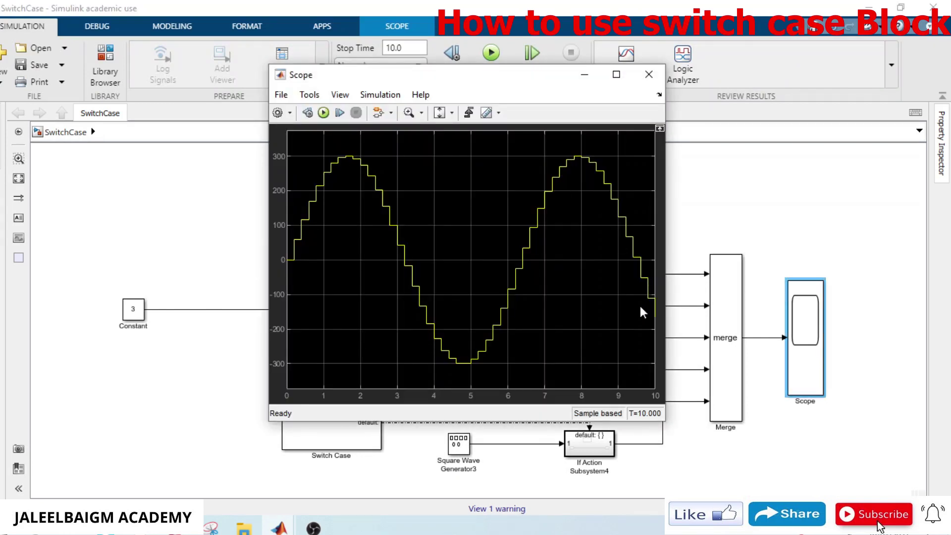
Set the Constant block's value to 4 and save the model
{"action": "left_click", "coordinate": [648, 74]}
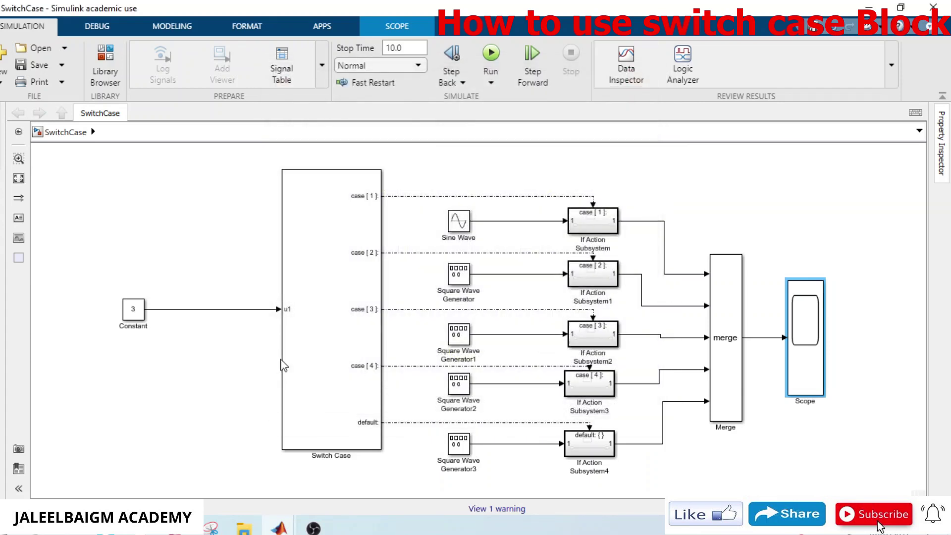
{"action": "left_click", "coordinate": [139, 312]}
{"action": "double_click", "coordinate": [139, 312]}
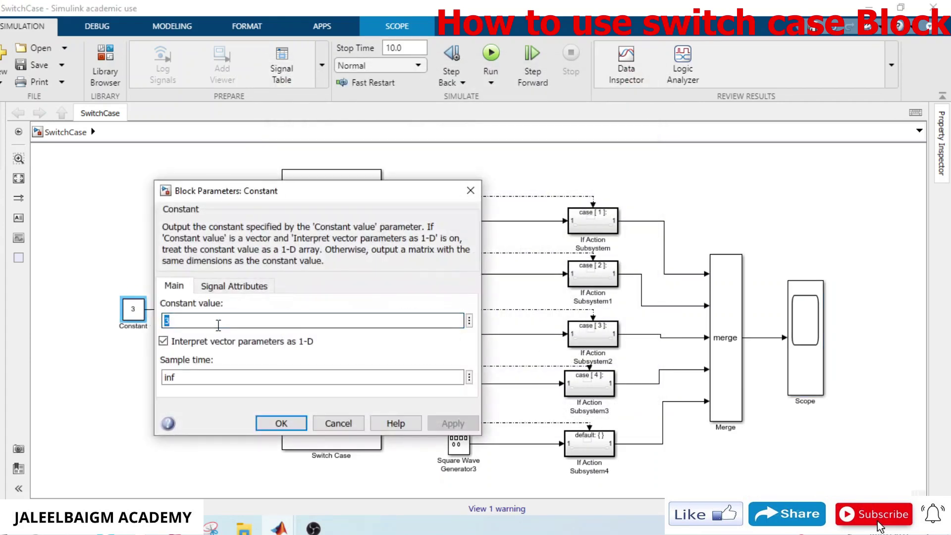
{"action": "type", "text": "4"}
{"action": "left_click", "coordinate": [267, 422]}
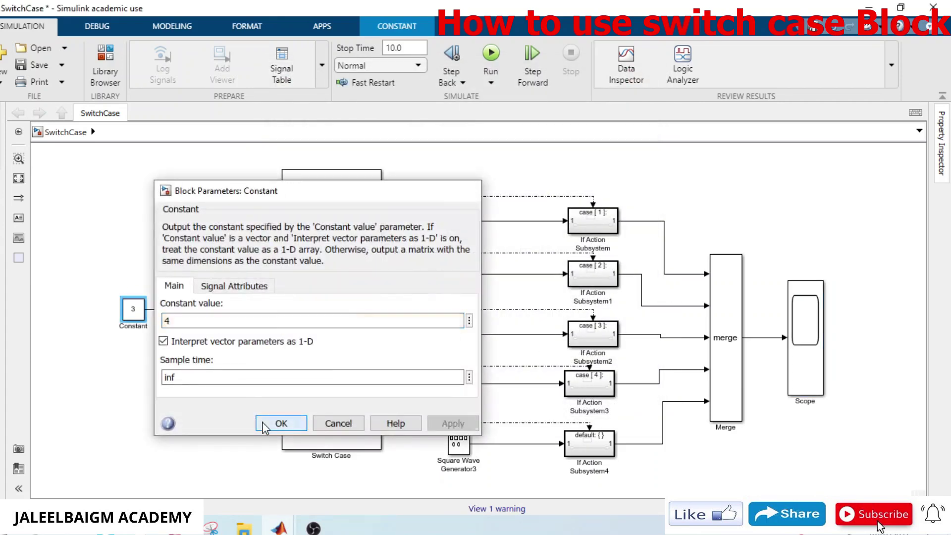
{"action": "left_click", "coordinate": [32, 63]}
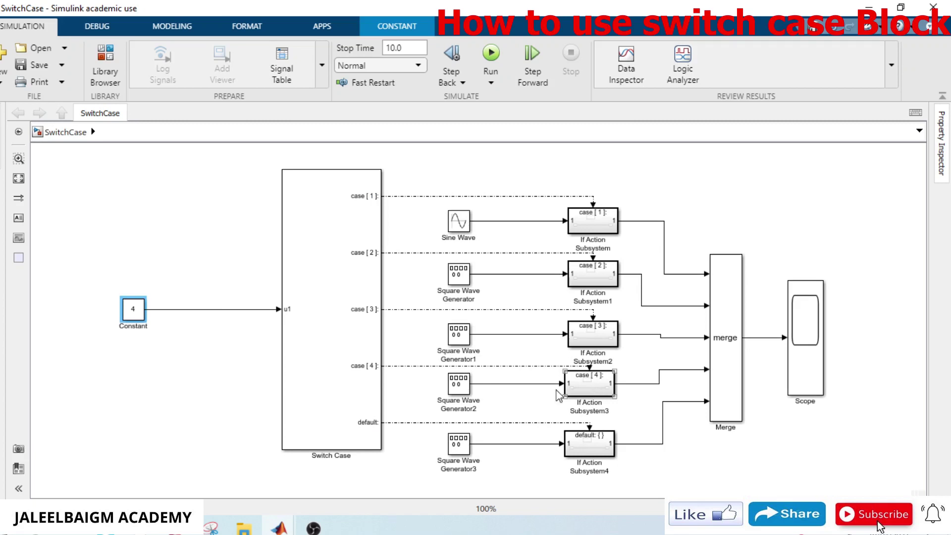
Check Square Wave Generator2, rerun, and view the 400-amplitude sawtooth on the Scope
{"action": "double_click", "coordinate": [463, 393]}
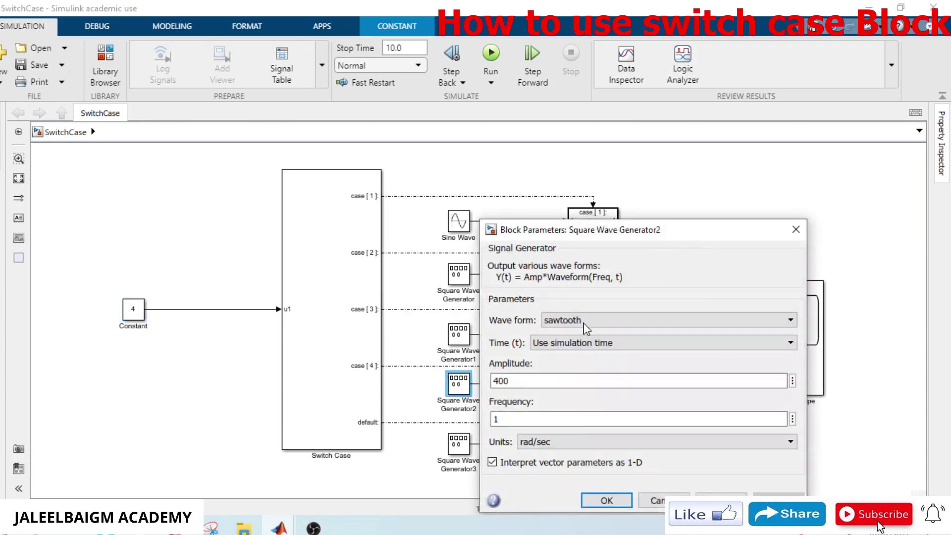
{"action": "left_click", "coordinate": [796, 229]}
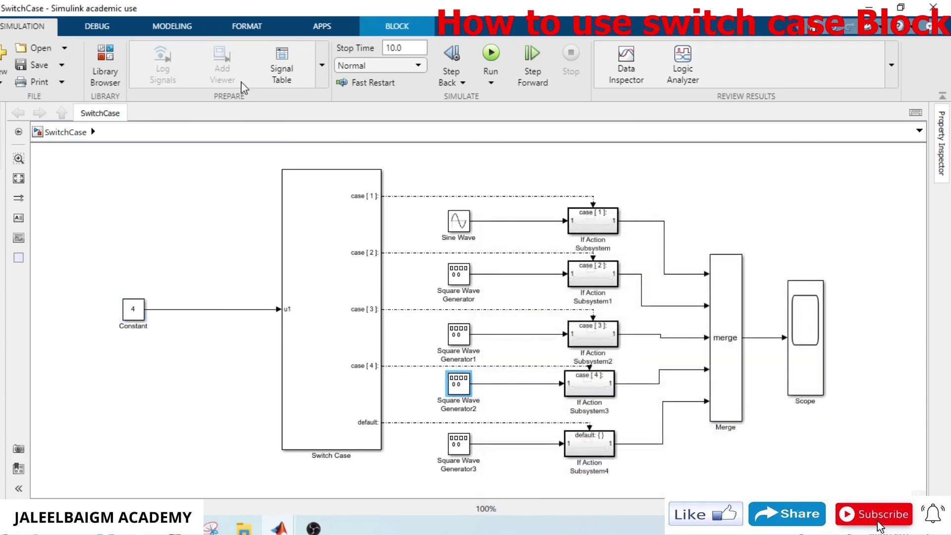
{"action": "left_click", "coordinate": [484, 55]}
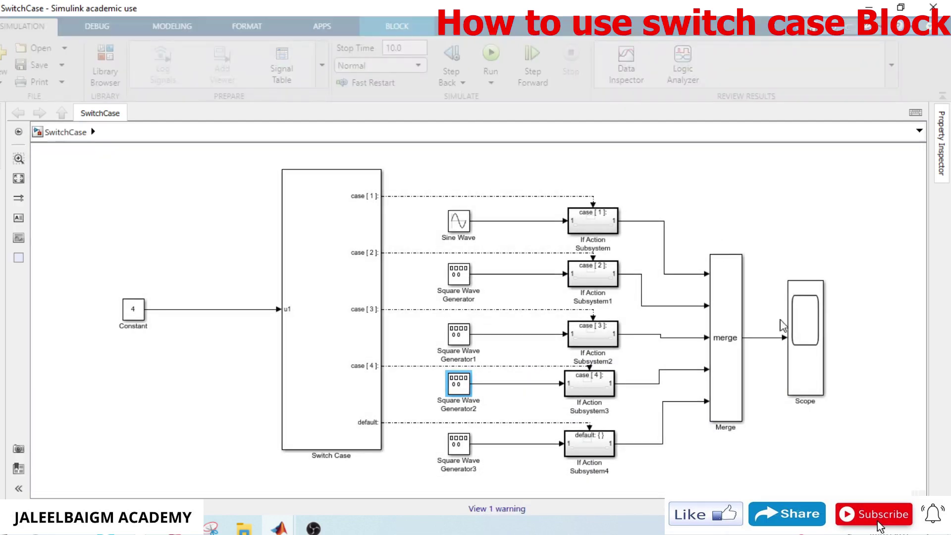
{"action": "double_click", "coordinate": [810, 366]}
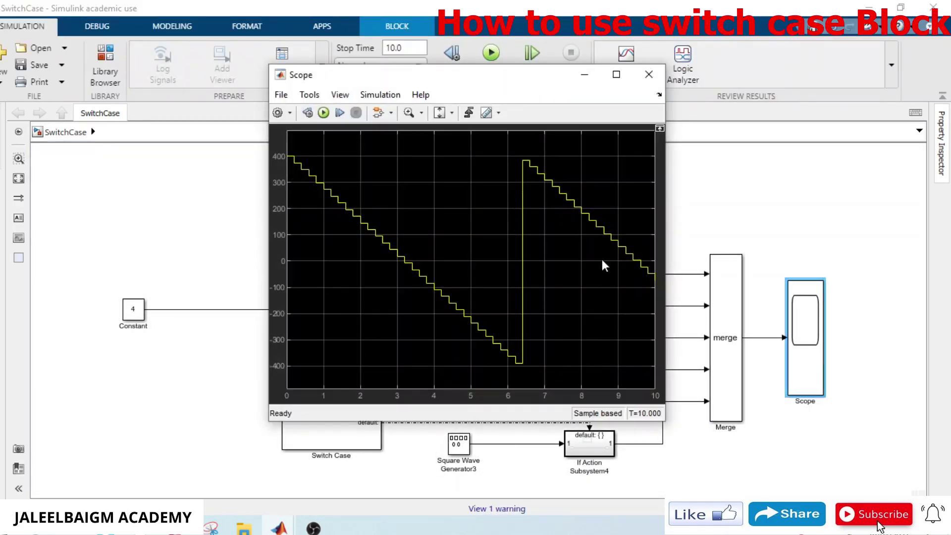
{"action": "left_click", "coordinate": [649, 75]}
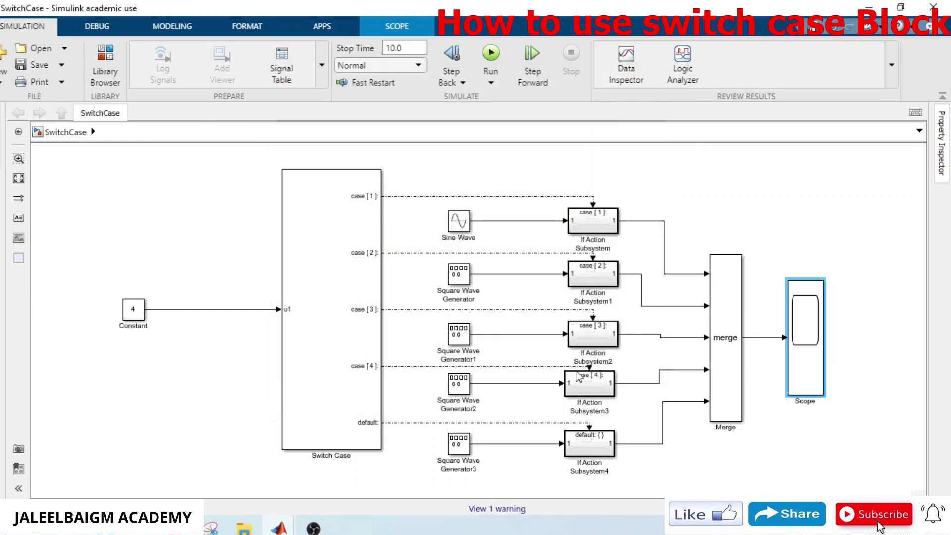
{"action": "left_click", "coordinate": [611, 381]}
{"action": "left_click", "coordinate": [458, 390]}
{"action": "left_click", "coordinate": [803, 332]}
{"action": "left_click", "coordinate": [842, 302]}
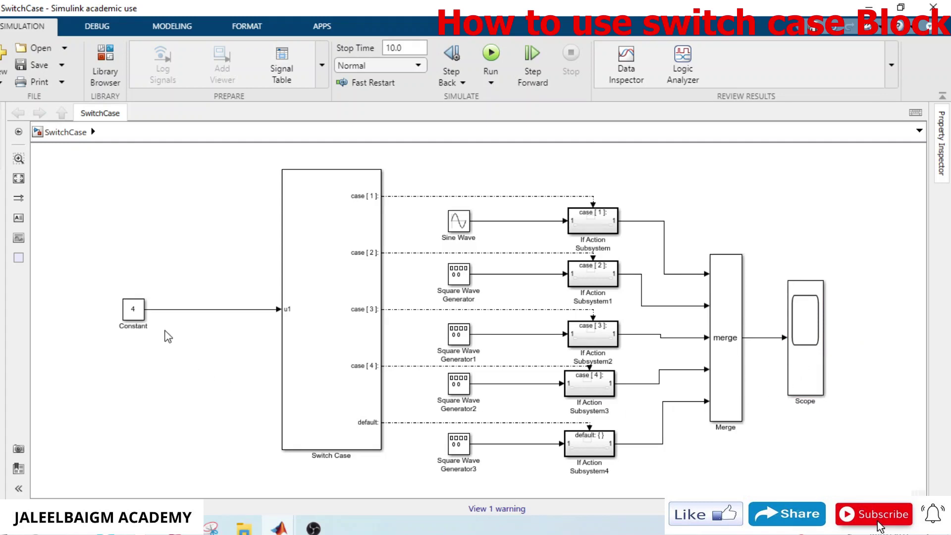
Set the Constant to 6, save, rerun, and view the default case's random ±200 output
{"action": "left_click", "coordinate": [143, 314]}
{"action": "double_click", "coordinate": [142, 314]}
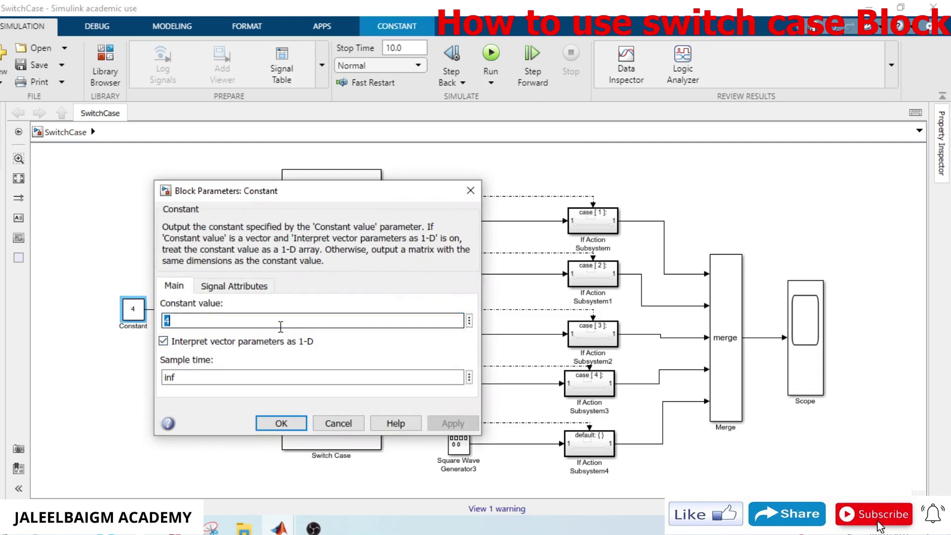
{"action": "type", "text": "6"}
{"action": "left_click", "coordinate": [279, 422]}
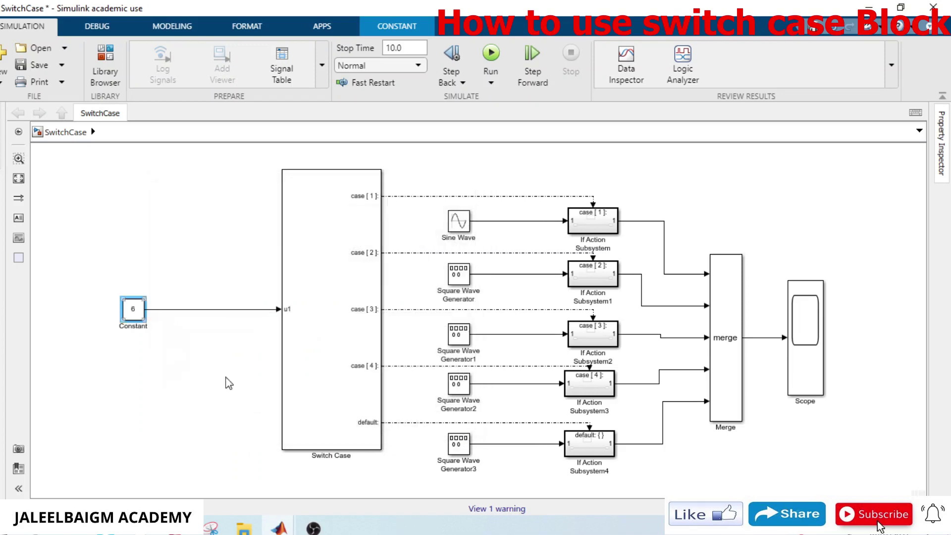
{"action": "left_click", "coordinate": [21, 66]}
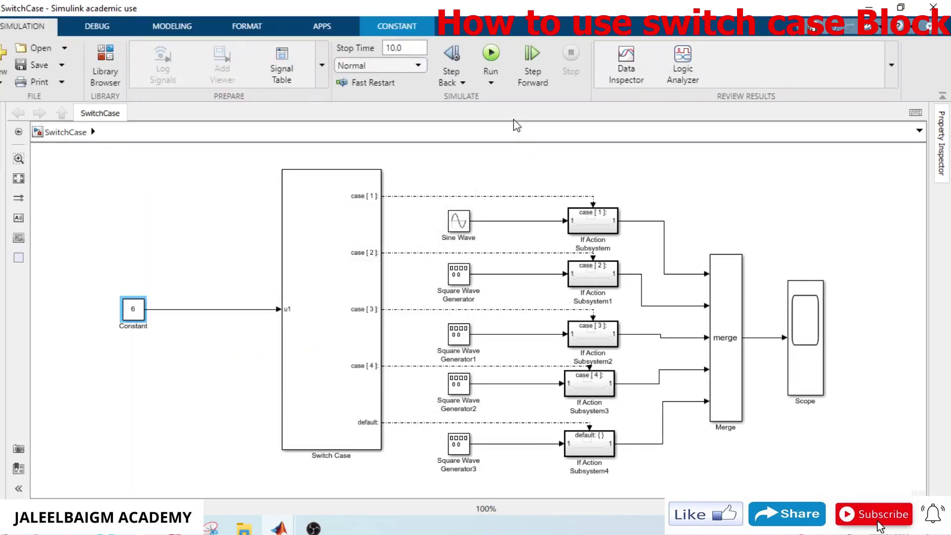
{"action": "left_click", "coordinate": [491, 53]}
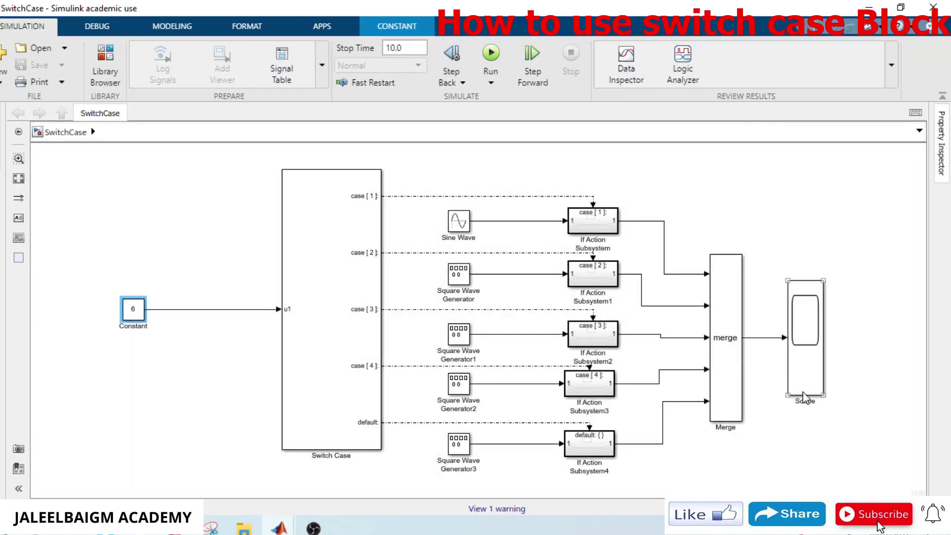
{"action": "double_click", "coordinate": [804, 396]}
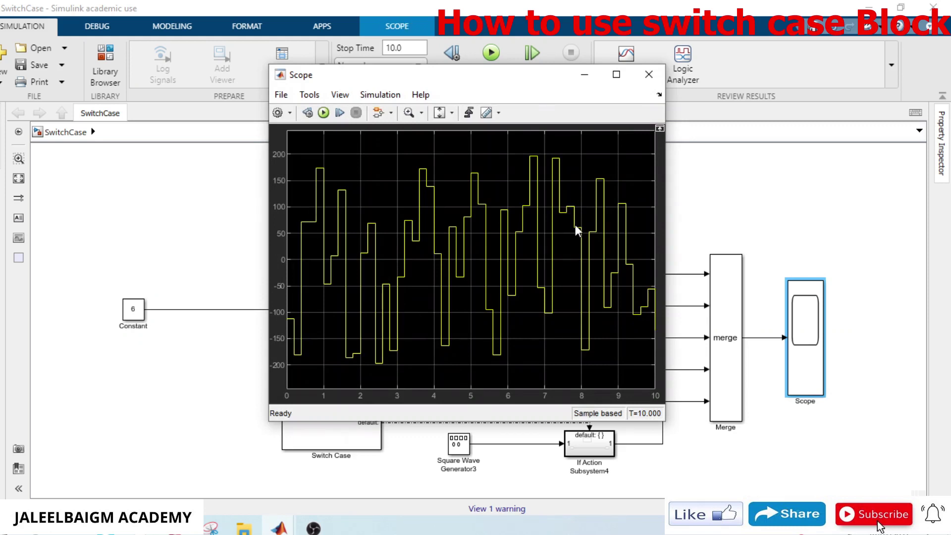
{"action": "left_click", "coordinate": [649, 74]}
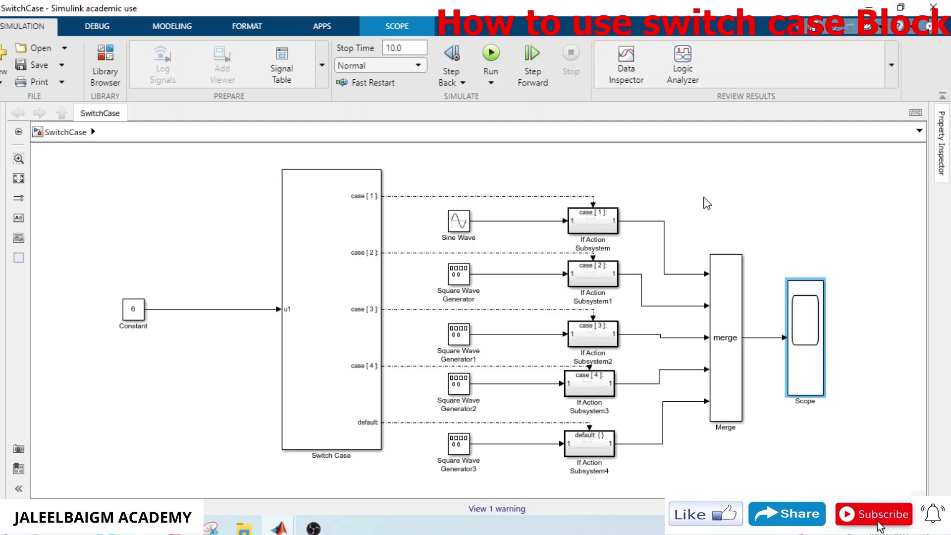
{"action": "left_click", "coordinate": [608, 252]}
{"action": "left_click", "coordinate": [724, 423]}
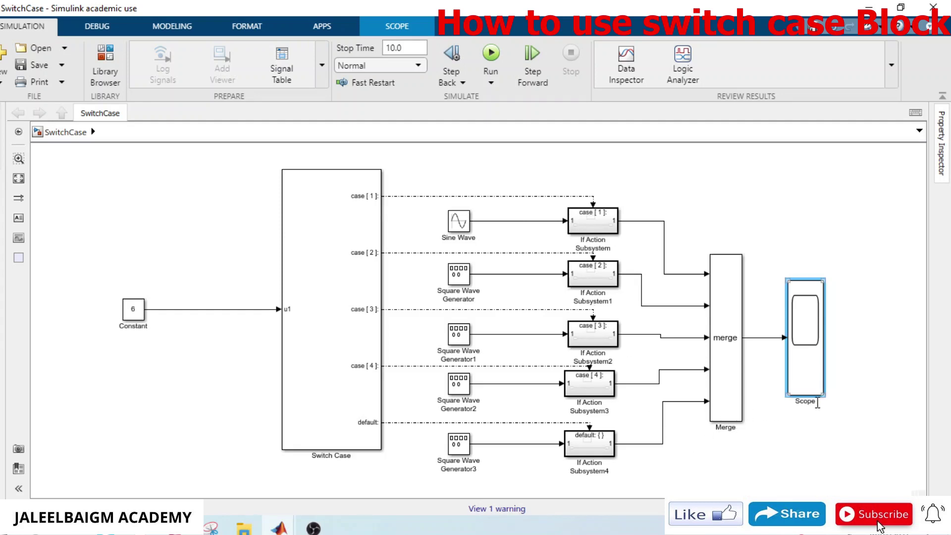